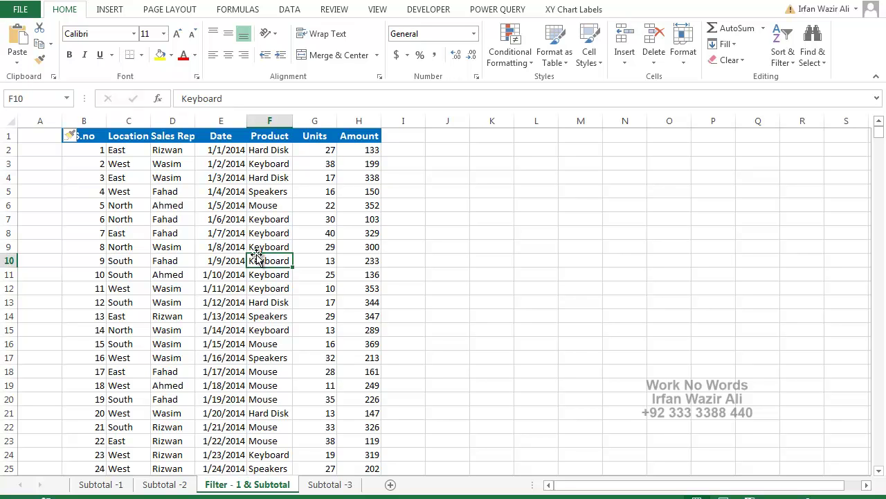
Step: Enter =SUM(H2:H1098) in cell H1099 to total the Amount column
{"action": "key", "text": "Right"}
{"action": "key", "text": "Right"}
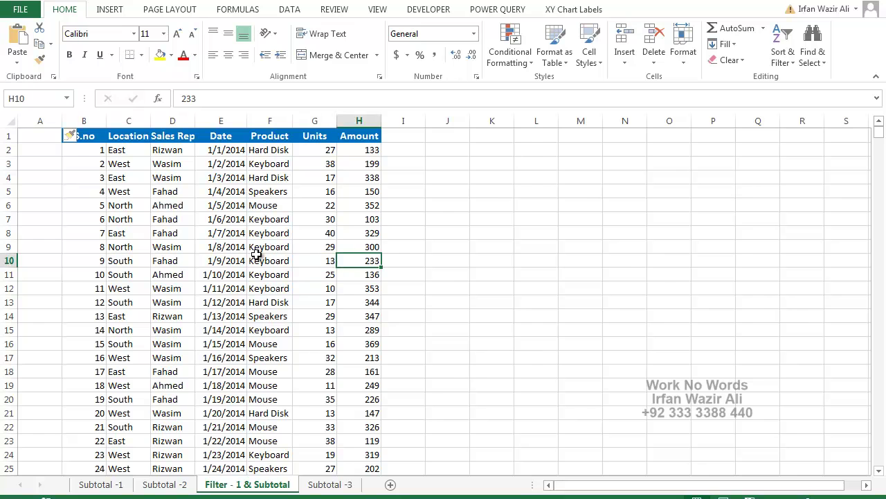
{"action": "key", "text": "ctrl+Down"}
{"action": "scroll", "coordinate": [256, 254], "scroll_direction": "down", "scroll_amount": 4}
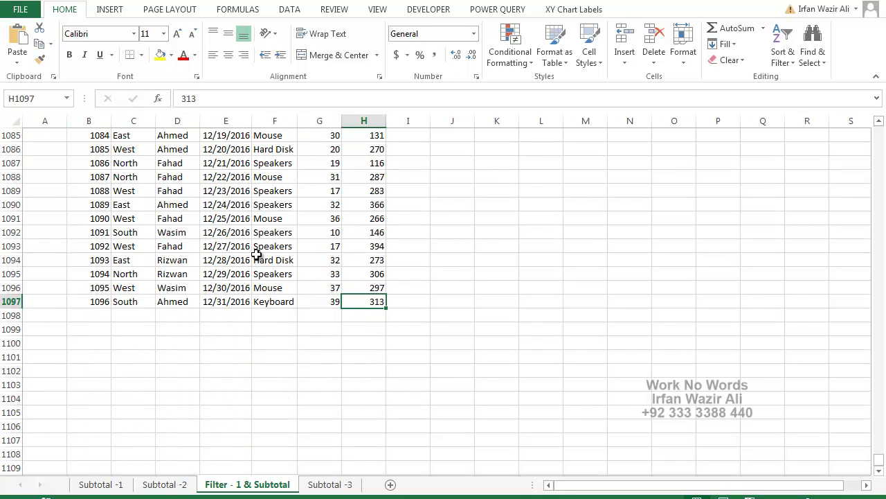
{"action": "left_click", "coordinate": [362, 328]}
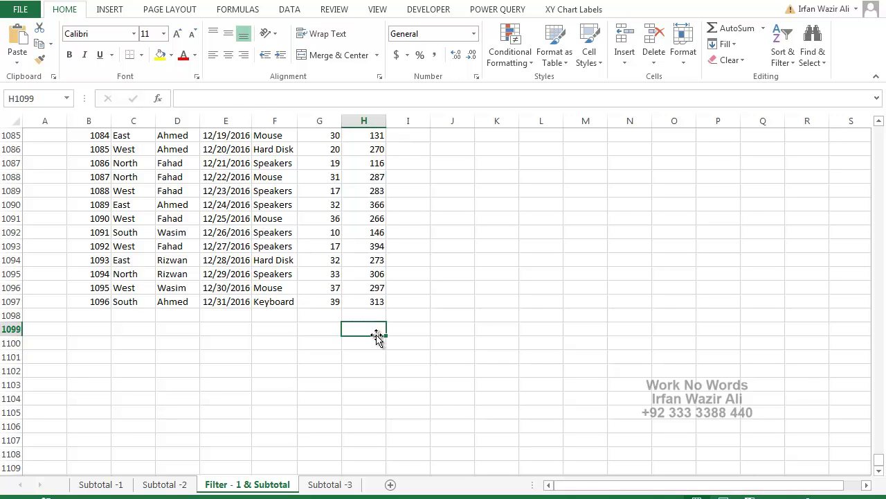
{"action": "key", "text": "alt+equal"}
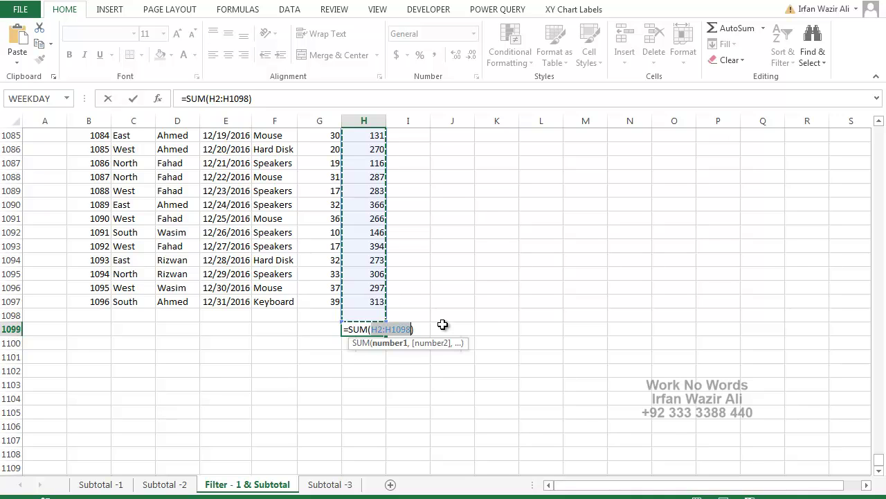
{"action": "key", "text": "Return"}
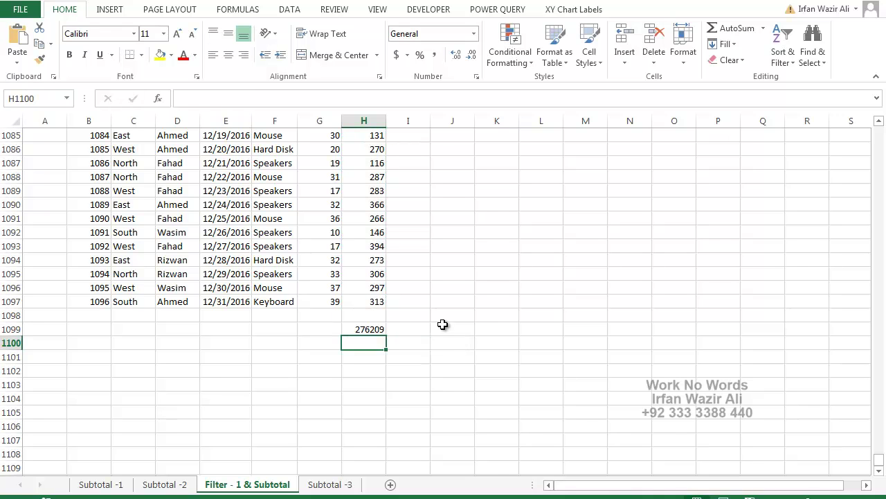
{"action": "left_click", "coordinate": [360, 329]}
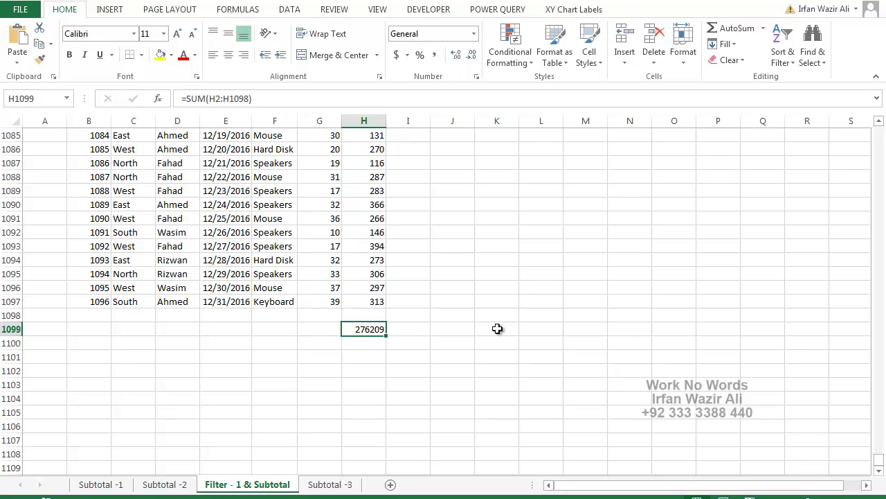
Step: Turn on filtering for the sales table's header row and filter the Location column to East only
{"action": "key", "text": "ctrl+Up"}
{"action": "key", "text": "ctrl+Up"}
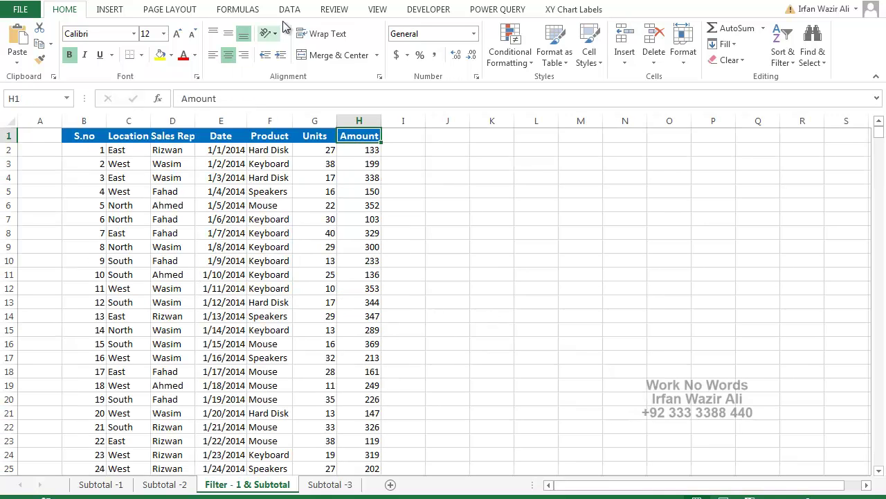
{"action": "left_click", "coordinate": [301, 11]}
{"action": "left_click", "coordinate": [358, 40]}
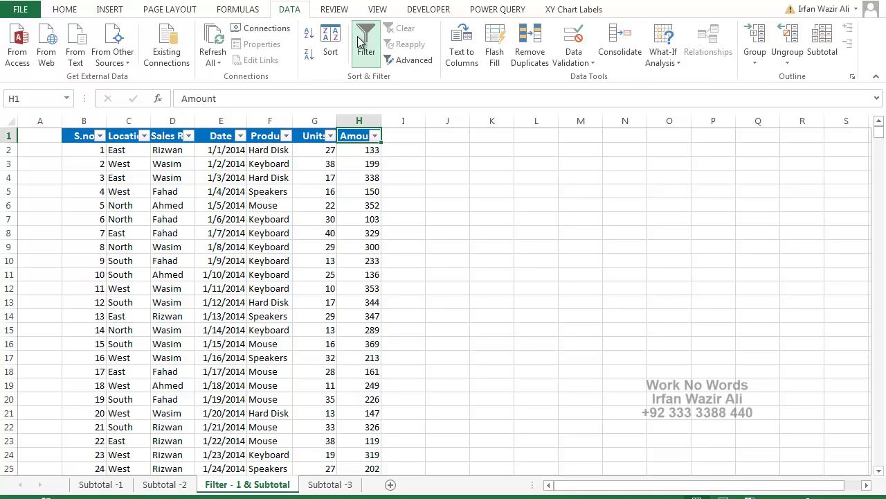
{"action": "left_click", "coordinate": [143, 136]}
{"action": "left_click", "coordinate": [42, 271]}
{"action": "left_click", "coordinate": [42, 281]}
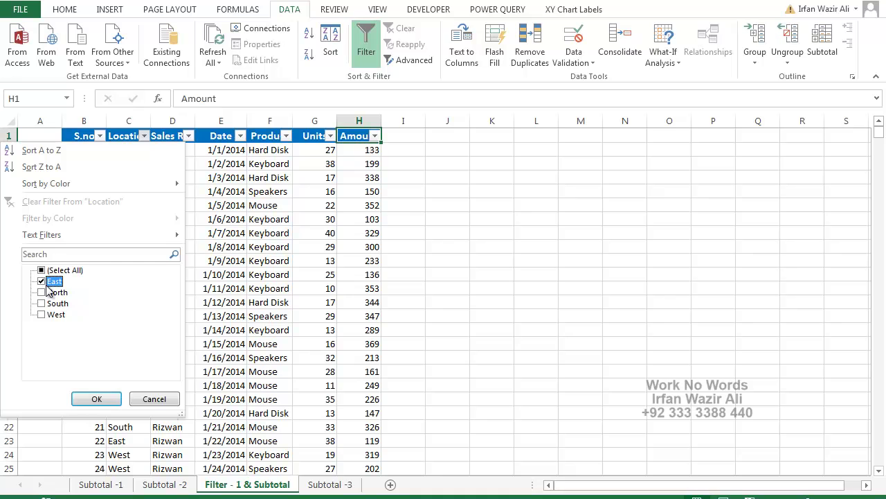
{"action": "left_click", "coordinate": [97, 400]}
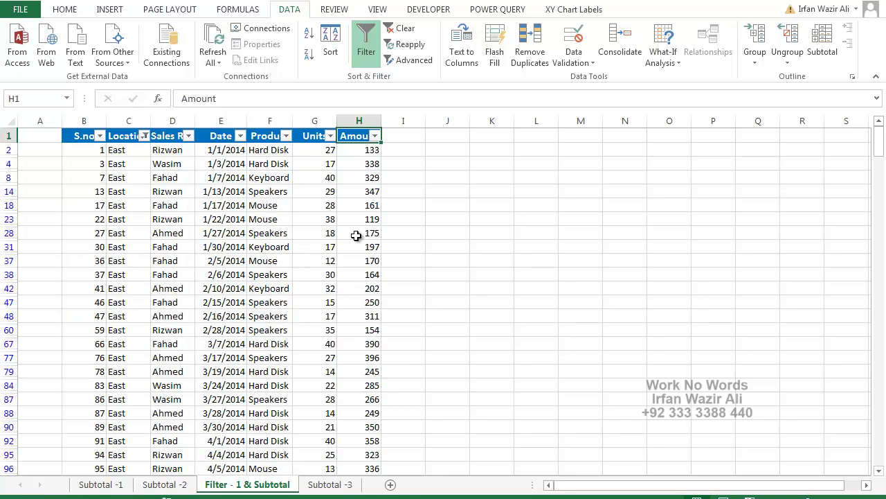
Step: Begin a SUBTOTAL formula in cell H1100, beneath the SUM total, using function 9 - SUM
{"action": "key", "text": "ctrl+Down"}
{"action": "scroll", "coordinate": [355, 235], "scroll_direction": "down", "scroll_amount": 3}
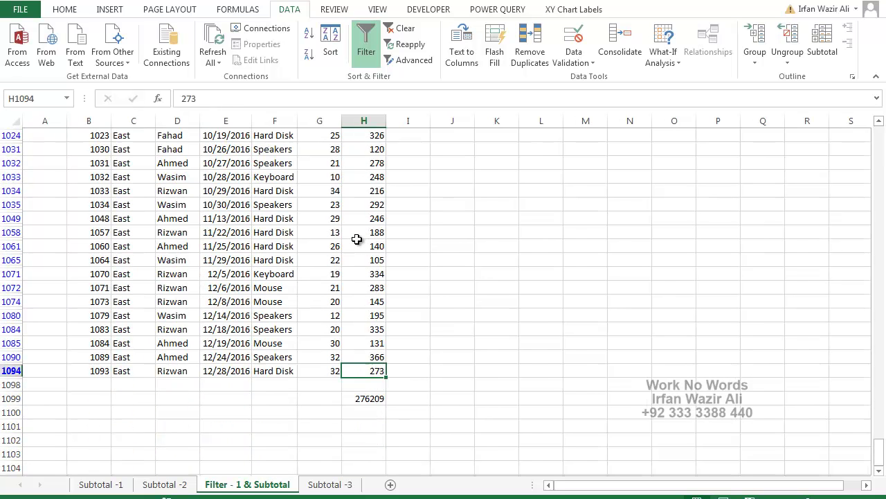
{"action": "left_click", "coordinate": [366, 399]}
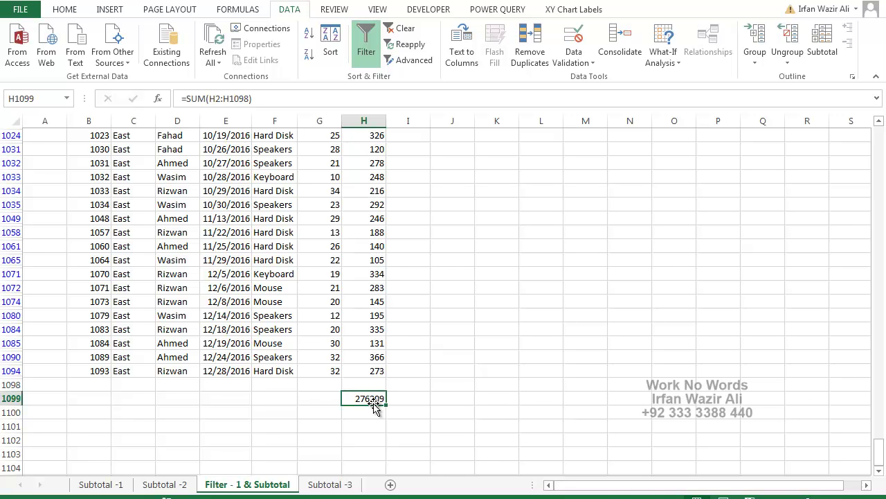
{"action": "left_click", "coordinate": [368, 414]}
{"action": "type", "text": "=subot"}
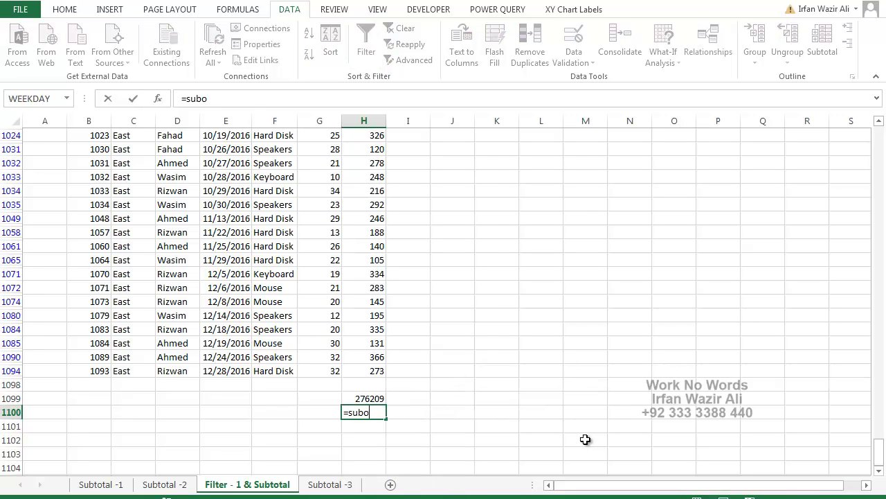
{"action": "key", "text": "BackSpace"}
{"action": "key", "text": "BackSpace"}
{"action": "type", "text": "to"}
{"action": "key", "text": "Tab"}
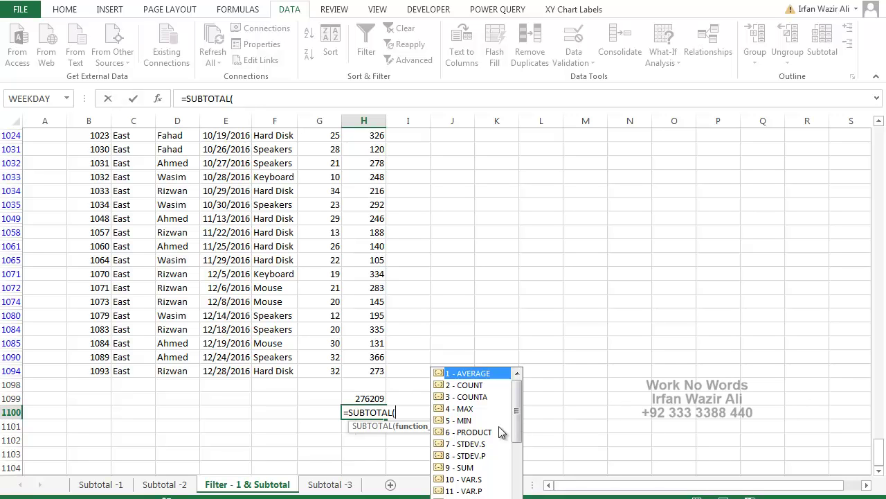
{"action": "double_click", "coordinate": [461, 468]}
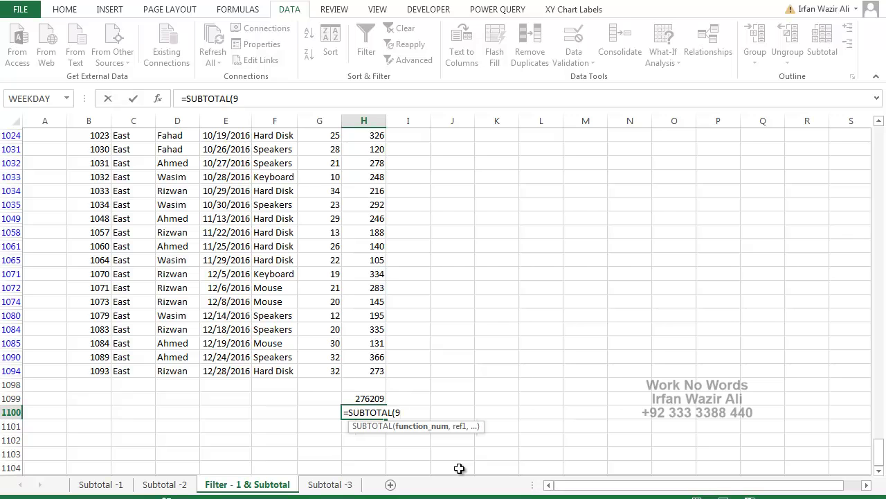
Step: Complete the SUBTOTAL formula with the Amount range H2:H1094 and compare it with the SUM formula above
{"action": "type", "text": ","}
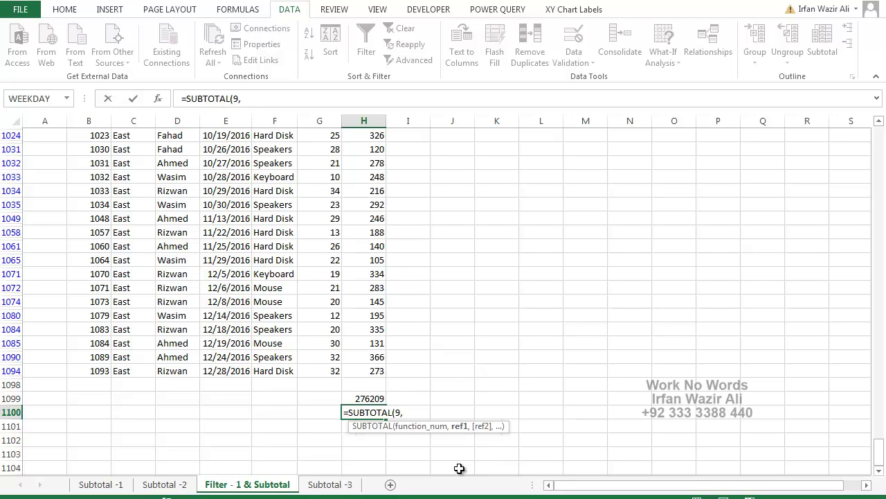
{"action": "left_click", "coordinate": [367, 369]}
{"action": "key", "text": "ctrl+shift+Up"}
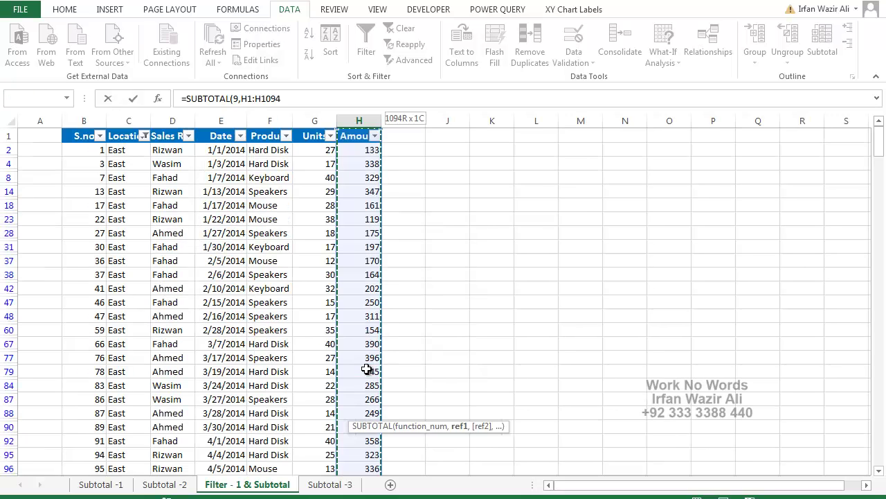
{"action": "key", "text": "Return"}
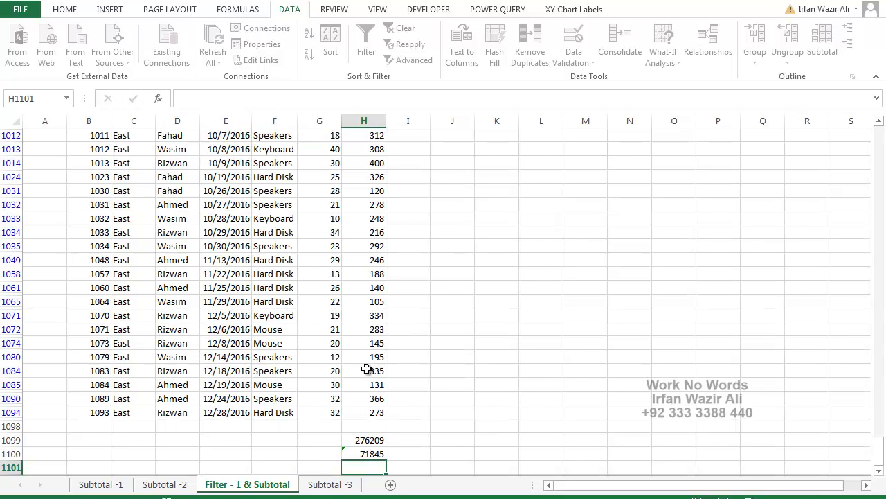
{"action": "scroll", "coordinate": [369, 371], "scroll_direction": "down", "scroll_amount": 1}
{"action": "left_click", "coordinate": [374, 411]}
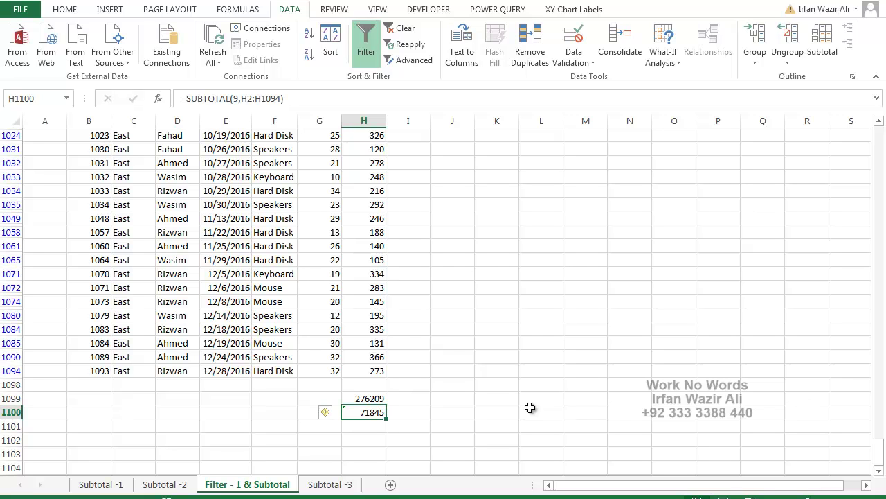
{"action": "left_click", "coordinate": [357, 399]}
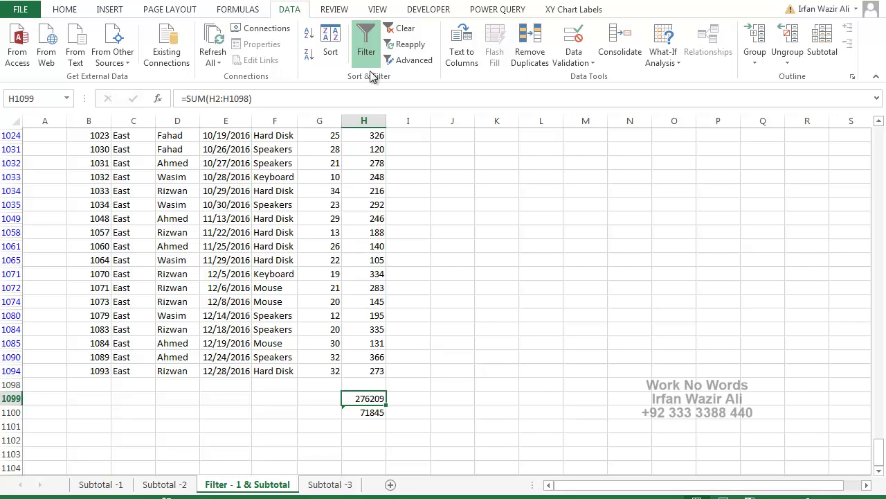
Step: Clear the Location filter and delete both total formulas in H1099:H1100
{"action": "left_click", "coordinate": [402, 28]}
{"action": "left_click", "coordinate": [352, 316]}
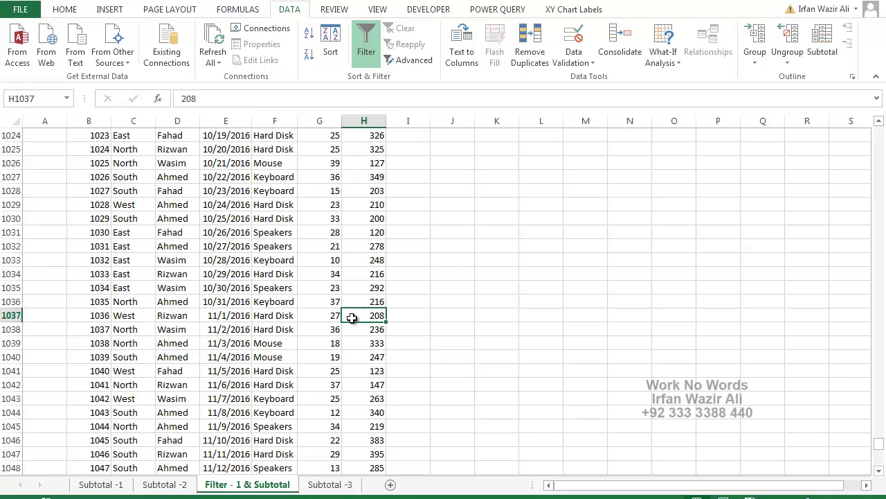
{"action": "key", "text": "ctrl+Down"}
{"action": "scroll", "coordinate": [352, 317], "scroll_direction": "down", "scroll_amount": 5}
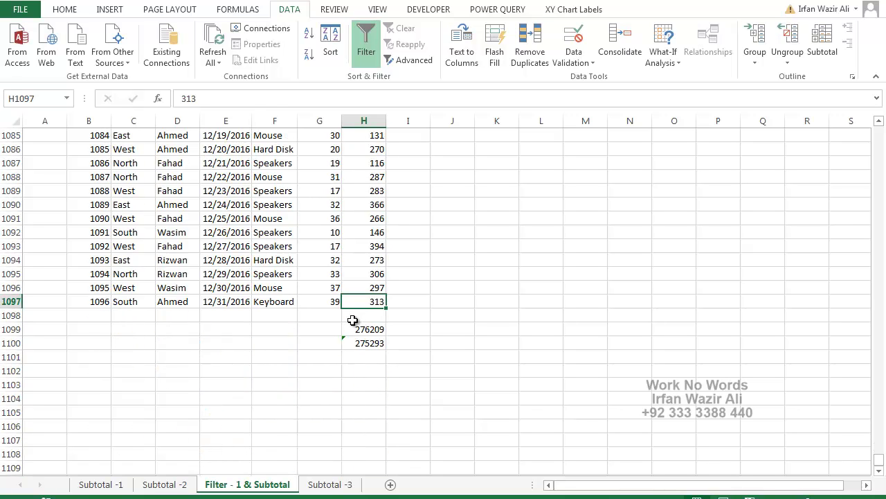
{"action": "left_click", "coordinate": [369, 289]}
{"action": "left_click_drag", "start_coordinate": [369, 289], "coordinate": [369, 302]}
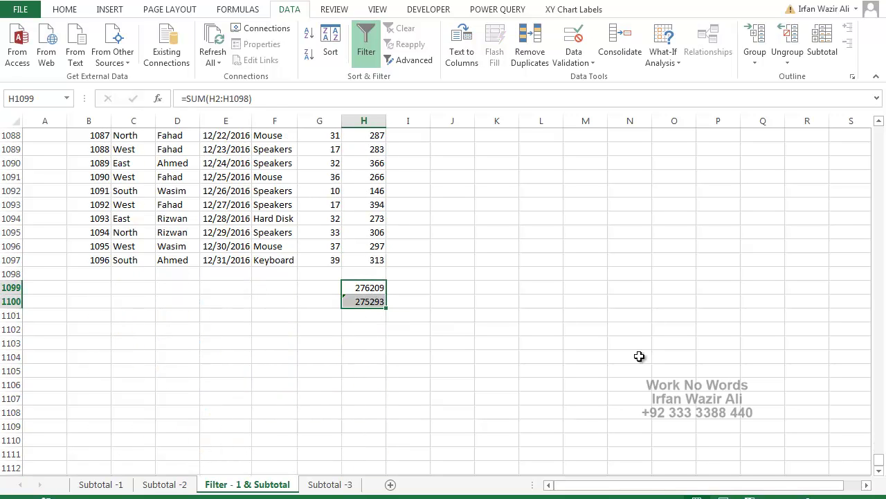
{"action": "key", "text": "Delete"}
Step: Enter =SUBTOTAL(9,H2:H1097) in cell H1099 to total the whole Amount column
{"action": "key", "text": "Down"}
{"action": "key", "text": "Up"}
{"action": "type", "text": "="}
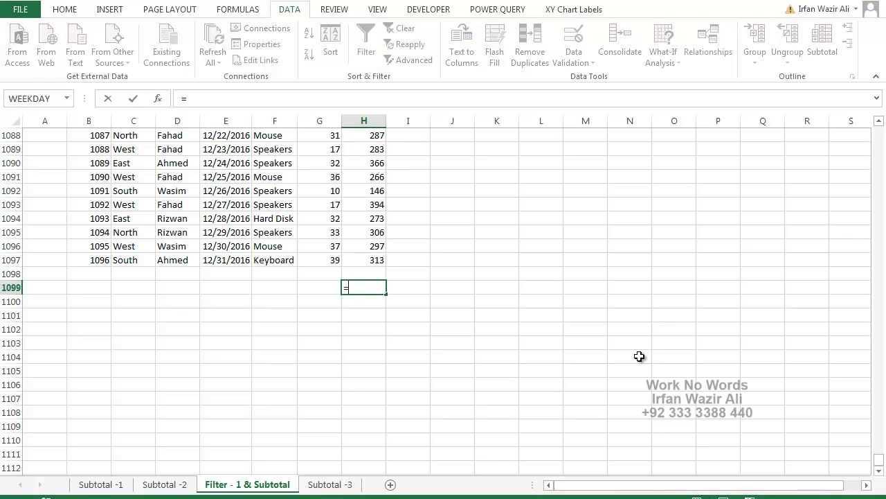
{"action": "type", "text": "subo"}
{"action": "key", "text": "BackSpace"}
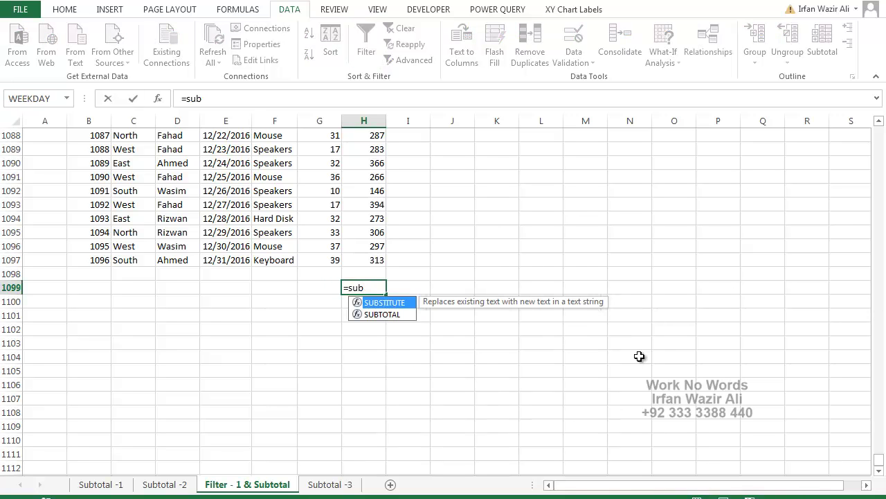
{"action": "key", "text": "Down"}
{"action": "key", "text": "Tab"}
{"action": "type", "text": "9,"}
{"action": "left_click", "coordinate": [370, 258]}
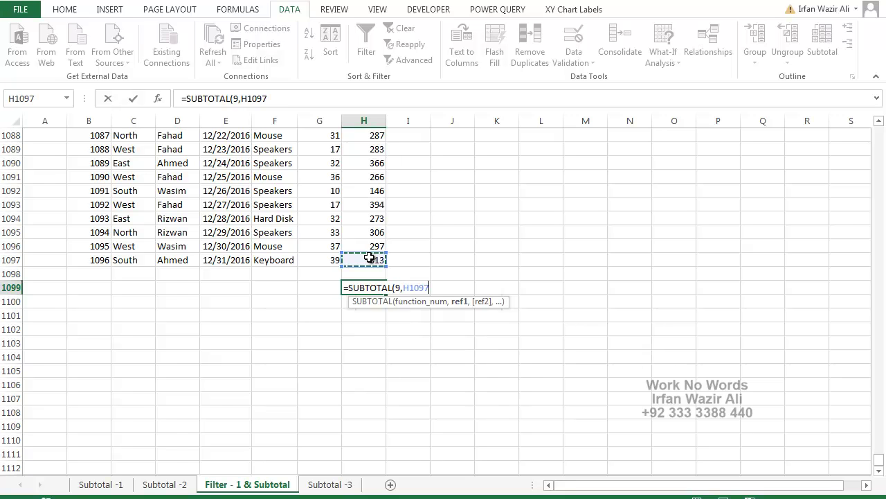
{"action": "key", "text": "ctrl+shift+Up"}
{"action": "key", "text": "Return"}
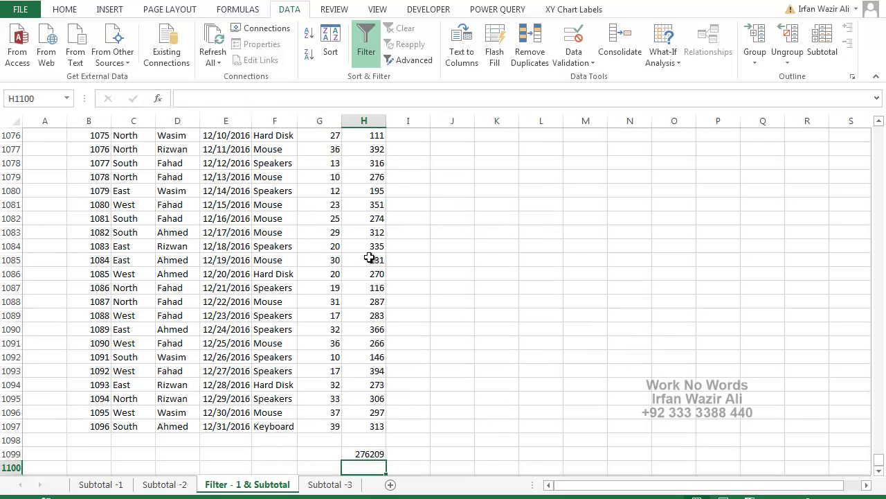
{"action": "left_click", "coordinate": [372, 452]}
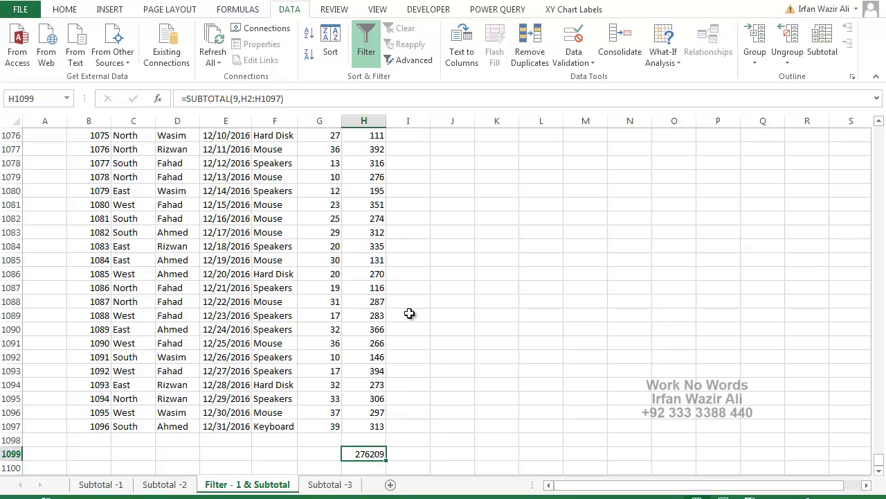
Step: Filter the Location column to show only the East rows
{"action": "scroll", "coordinate": [410, 315], "scroll_direction": "down", "scroll_amount": 4}
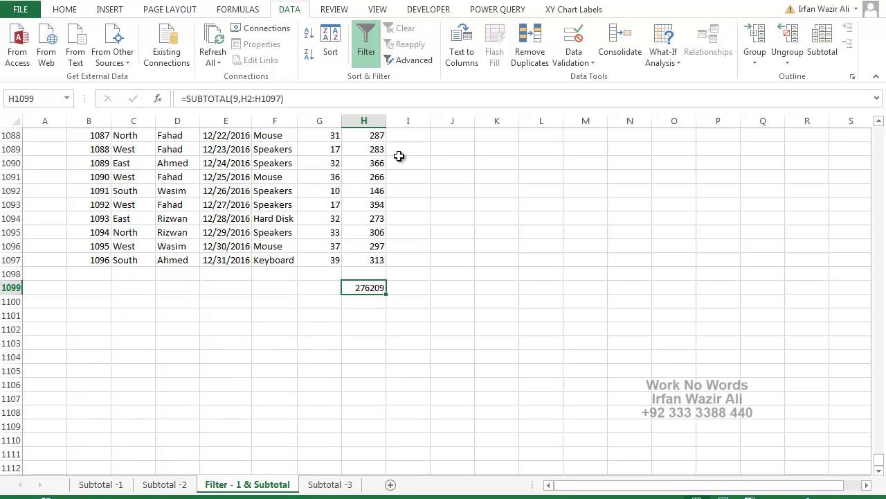
{"action": "left_click", "coordinate": [244, 205]}
{"action": "key", "text": "Left"}
{"action": "key", "text": "Left"}
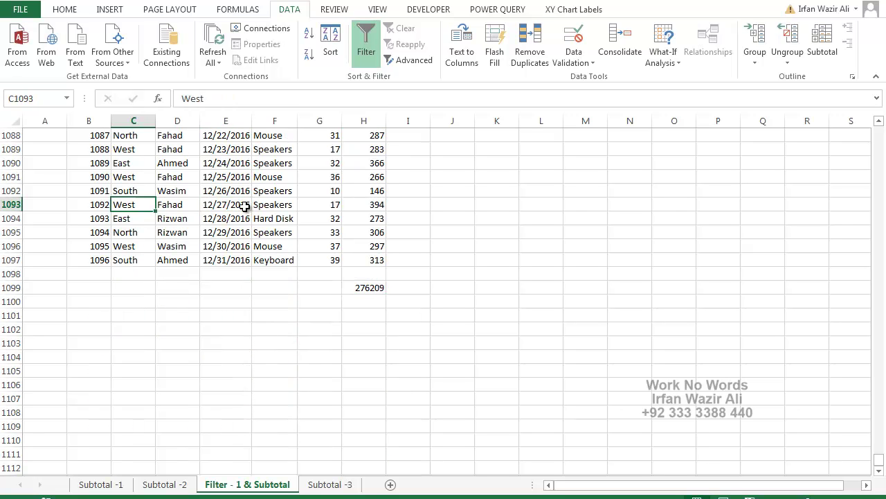
{"action": "key", "text": "ctrl+Up"}
{"action": "left_click", "coordinate": [145, 135]}
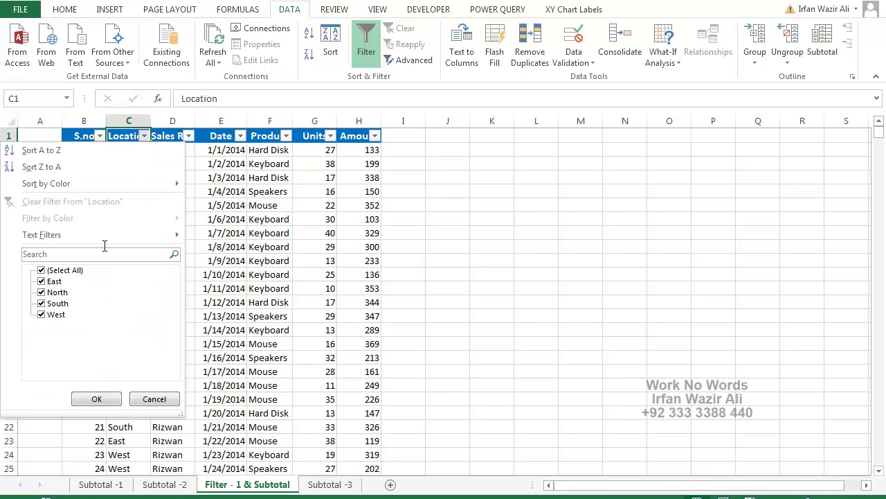
{"action": "left_click", "coordinate": [42, 270]}
{"action": "left_click", "coordinate": [43, 281]}
{"action": "left_click", "coordinate": [97, 399]}
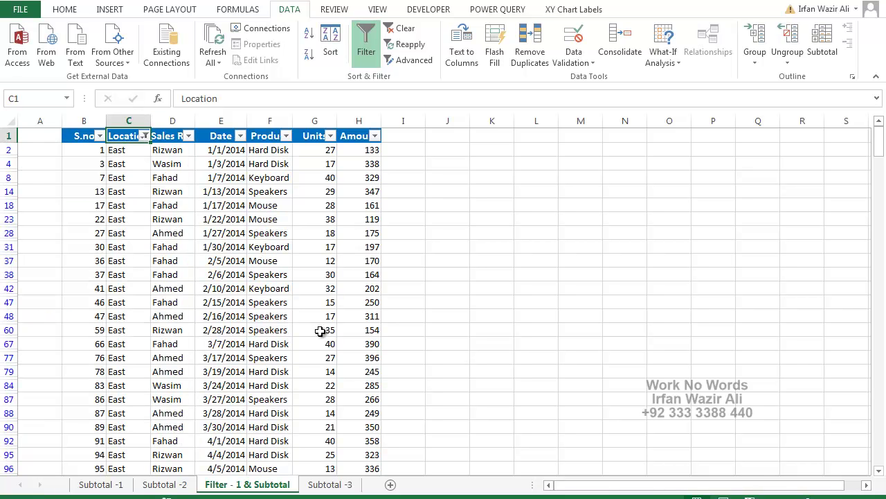
Step: Examine the SUBTOTAL result in cell H1099 below the filtered Amount values
{"action": "left_click", "coordinate": [367, 316]}
{"action": "key", "text": "ctrl+Down"}
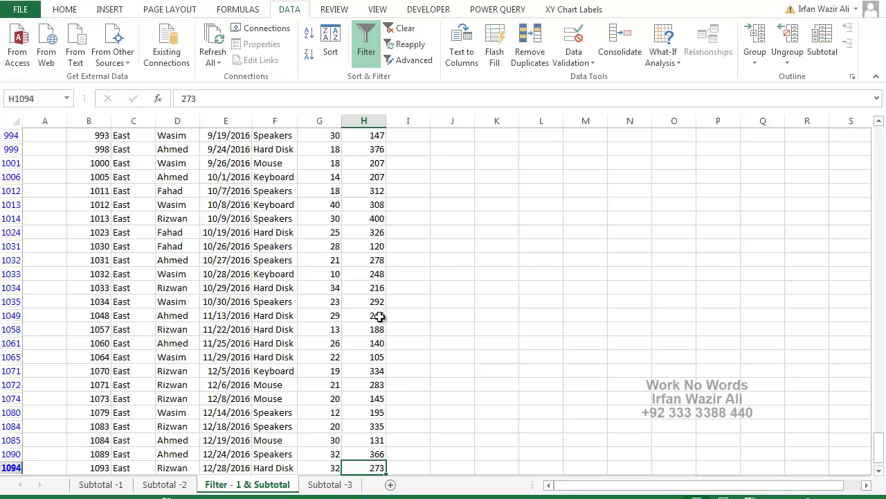
{"action": "scroll", "coordinate": [374, 315], "scroll_direction": "down", "scroll_amount": 4}
{"action": "left_click", "coordinate": [375, 384]}
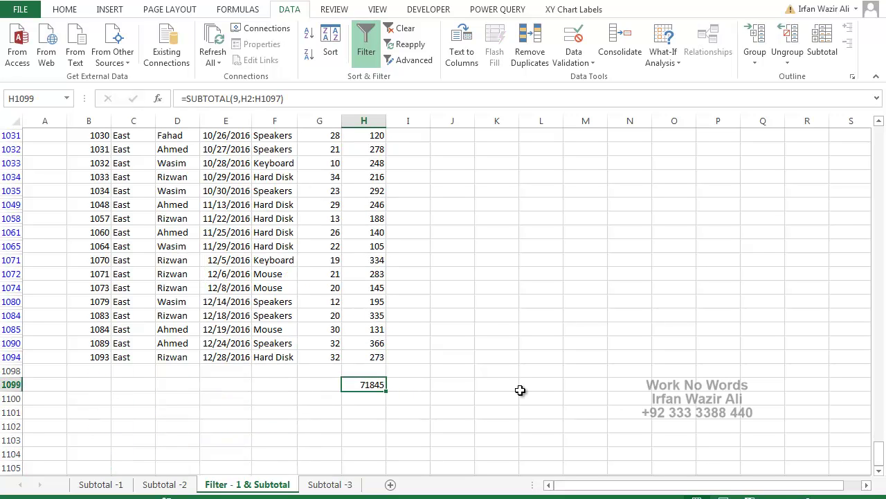
{"action": "left_click", "coordinate": [374, 357]}
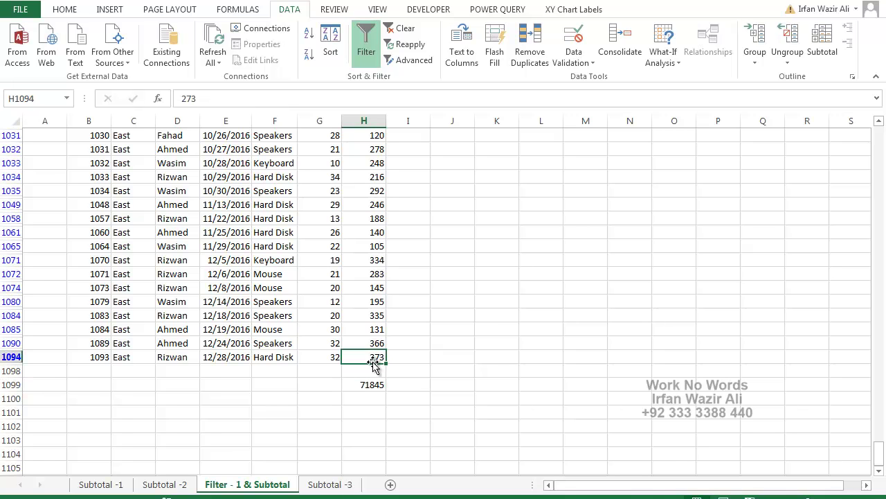
Step: Filter the Location column to show only the North rows and check the SUBTOTAL result below the Amount column
{"action": "key", "text": "ctrl+Up"}
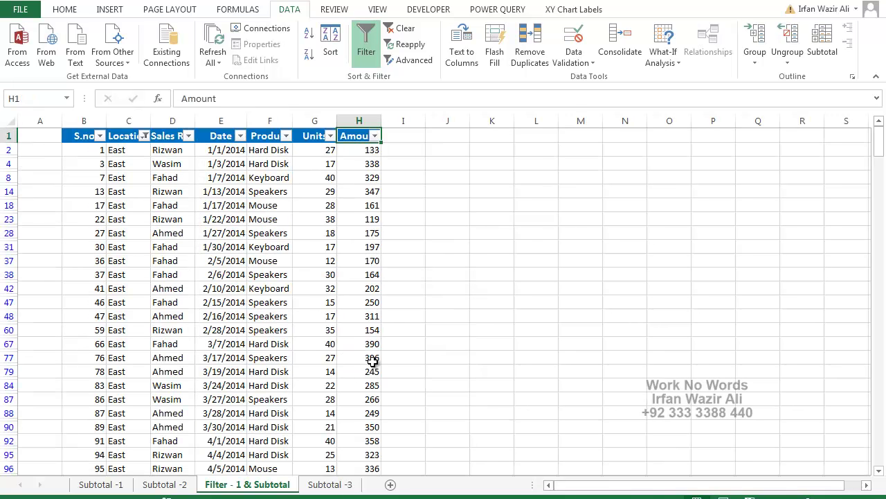
{"action": "left_click", "coordinate": [144, 135]}
{"action": "left_click", "coordinate": [42, 281]}
{"action": "left_click", "coordinate": [41, 291]}
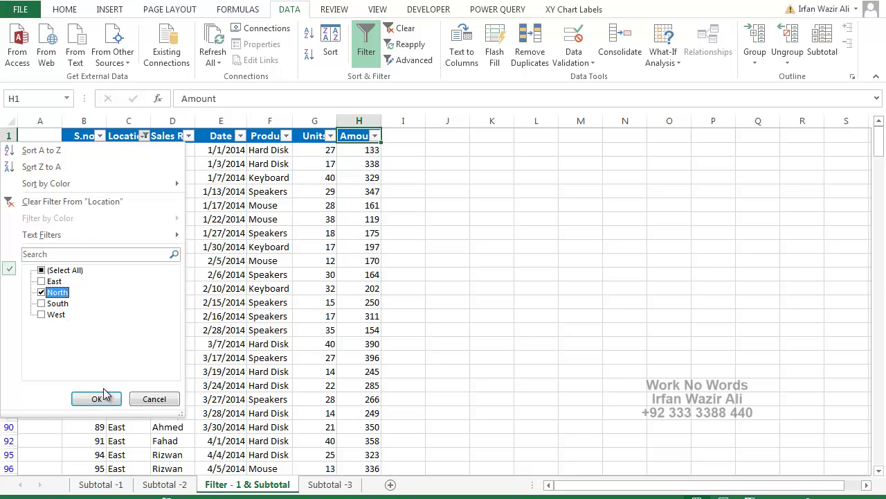
{"action": "left_click", "coordinate": [96, 399]}
{"action": "left_click", "coordinate": [356, 292]}
{"action": "key", "text": "ctrl+Down"}
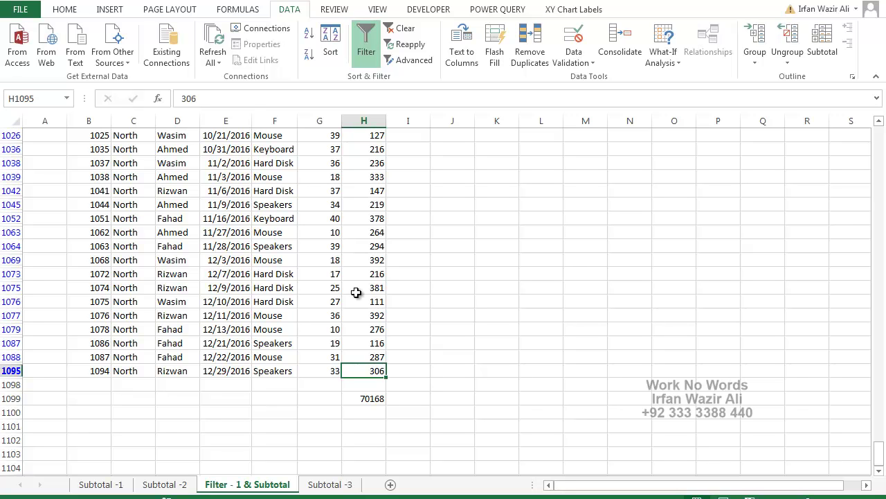
Step: Add East to the Location filter alongside North and check the combined SUBTOTAL result in H1099
{"action": "left_click", "coordinate": [131, 273]}
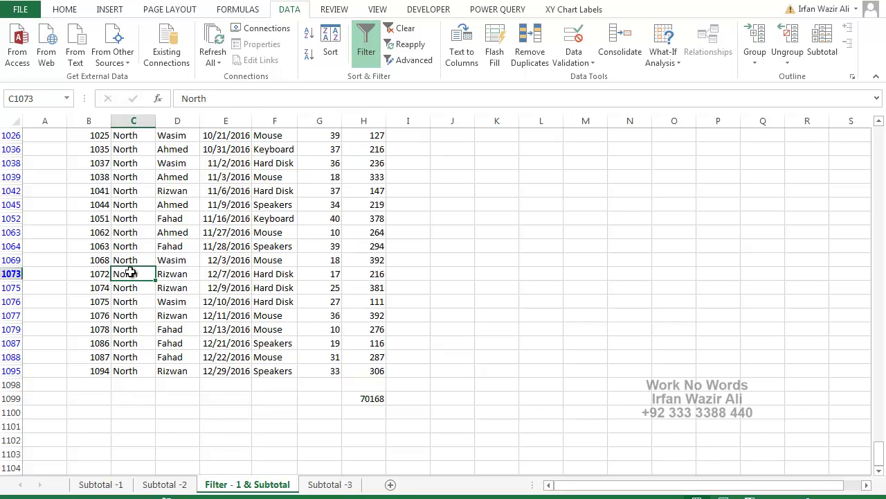
{"action": "key", "text": "ctrl+Up"}
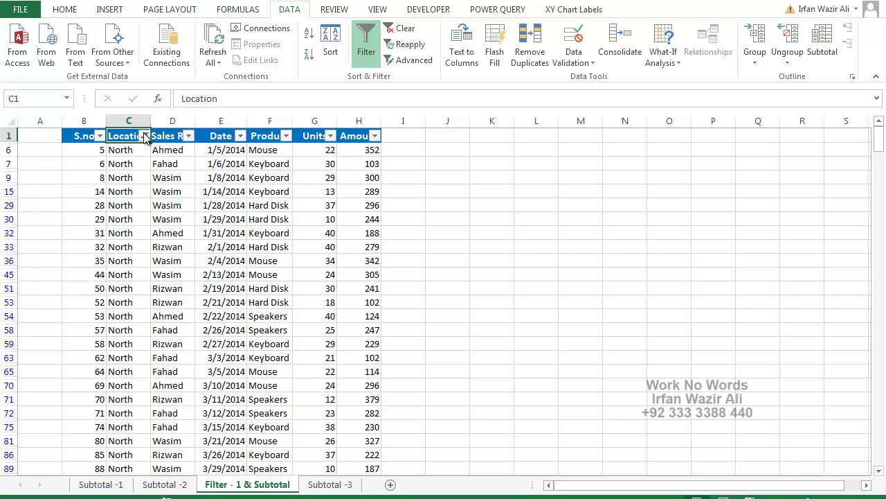
{"action": "left_click", "coordinate": [143, 136]}
{"action": "left_click", "coordinate": [41, 281]}
{"action": "left_click", "coordinate": [97, 399]}
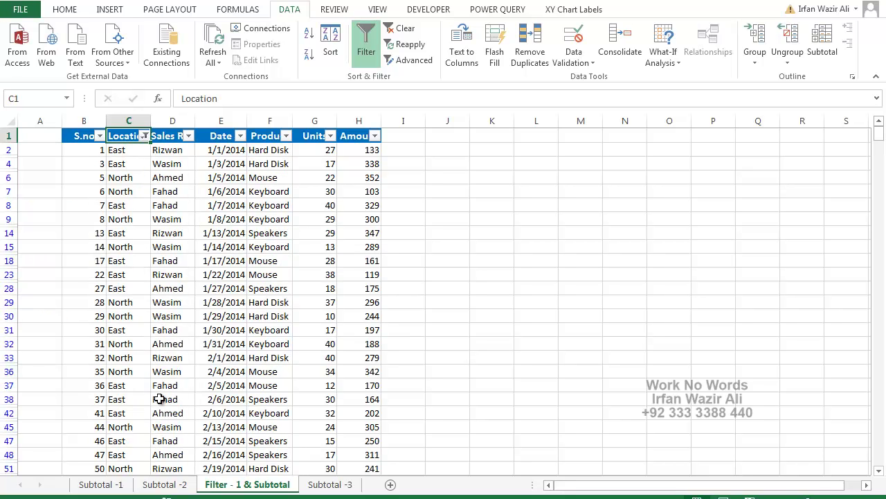
{"action": "left_click", "coordinate": [357, 346]}
{"action": "key", "text": "ctrl+Down"}
{"action": "scroll", "coordinate": [357, 346], "scroll_direction": "down", "scroll_amount": 2}
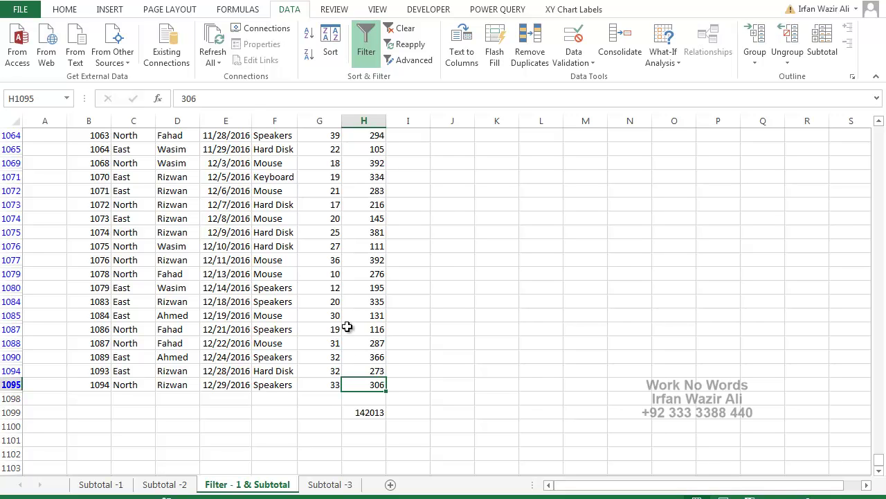
Step: Clear the Location filter so all sales rows are listed
{"action": "left_click", "coordinate": [356, 236]}
{"action": "key", "text": "ctrl+Up"}
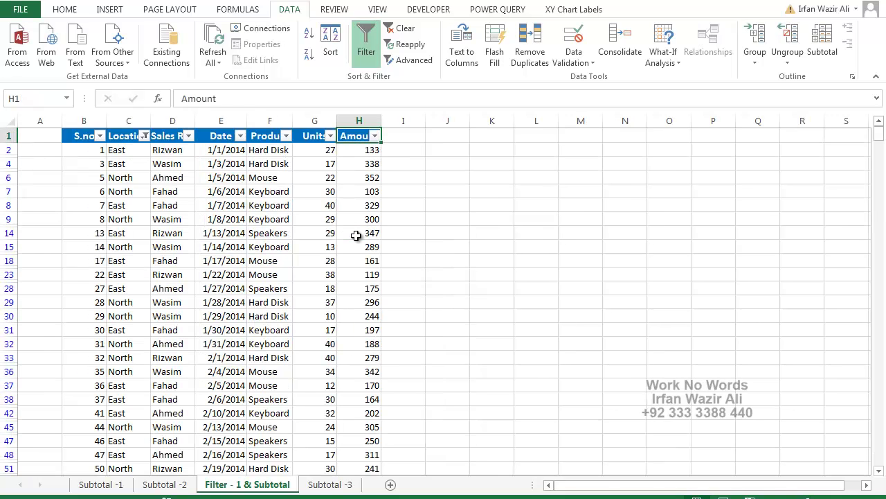
{"action": "left_click", "coordinate": [401, 27]}
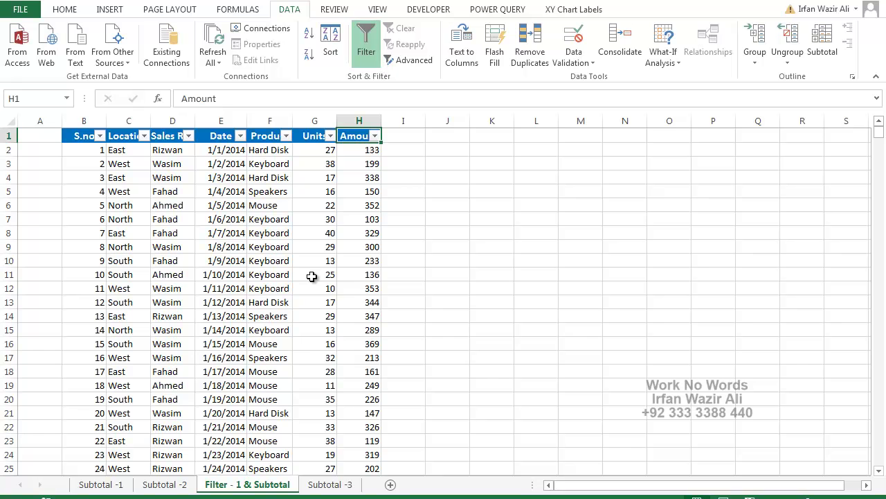
Step: Reopen the SUBTOTAL formula in H1099, review the available function numbers, and restore it as =SUBTOTAL(9,H2:H1097)
{"action": "left_click", "coordinate": [366, 282]}
{"action": "key", "text": "ctrl+Down"}
{"action": "scroll", "coordinate": [365, 288], "scroll_direction": "down", "scroll_amount": 3}
{"action": "scroll", "coordinate": [365, 288], "scroll_direction": "down", "scroll_amount": 2}
{"action": "double_click", "coordinate": [365, 288]}
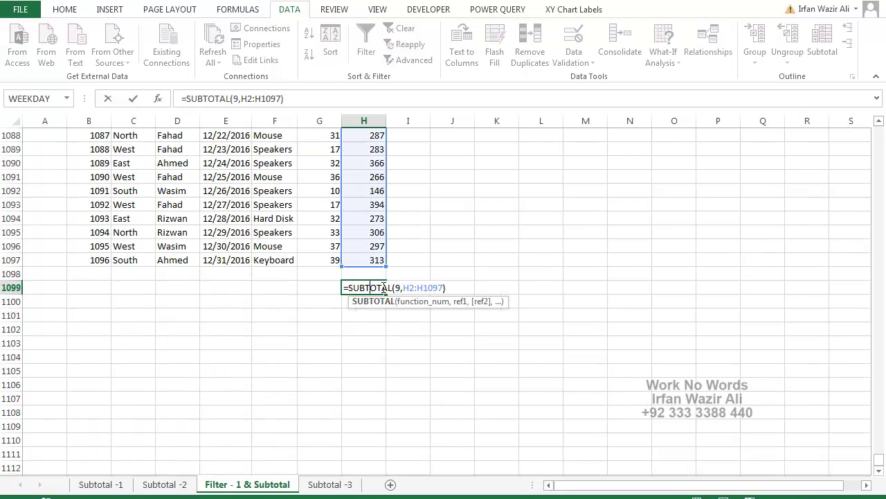
{"action": "left_click_drag", "start_coordinate": [393, 287], "coordinate": [550, 289]}
{"action": "key", "text": "BackSpace"}
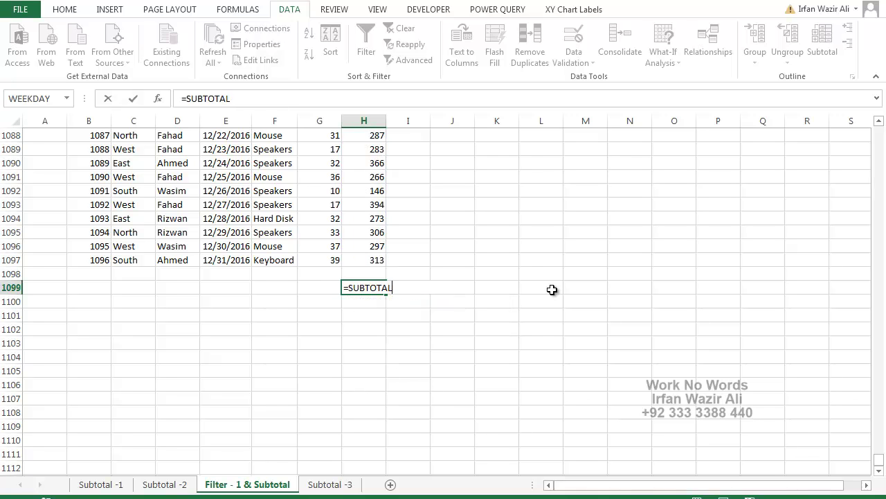
{"action": "type", "text": "("}
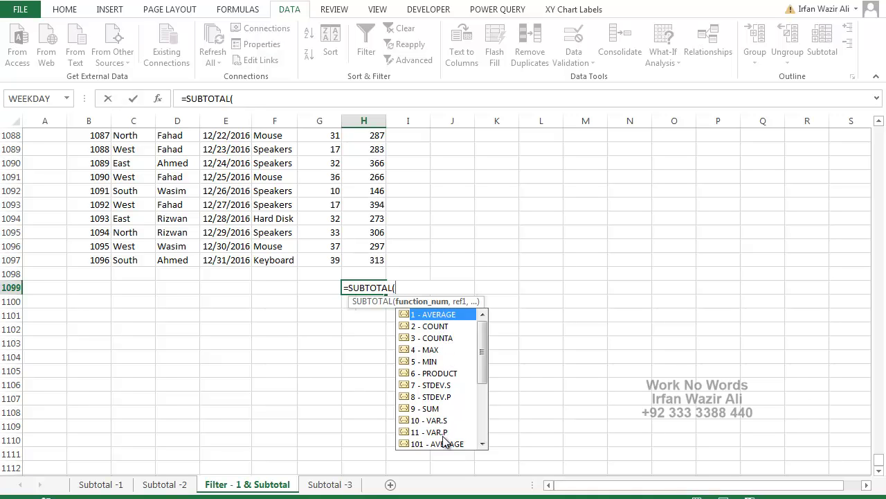
{"action": "left_click_drag", "start_coordinate": [482, 371], "coordinate": [482, 446]}
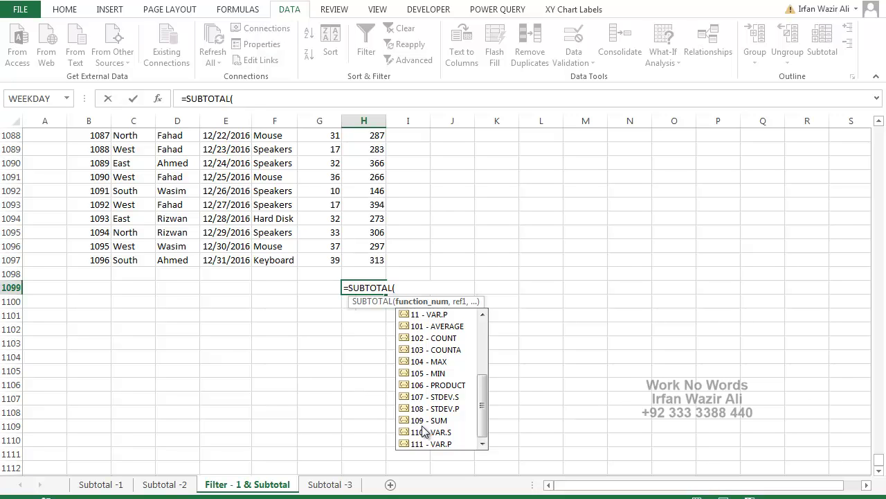
{"action": "type", "text": "9,H2:H1097)"}
{"action": "key", "text": "ctrl+Return"}
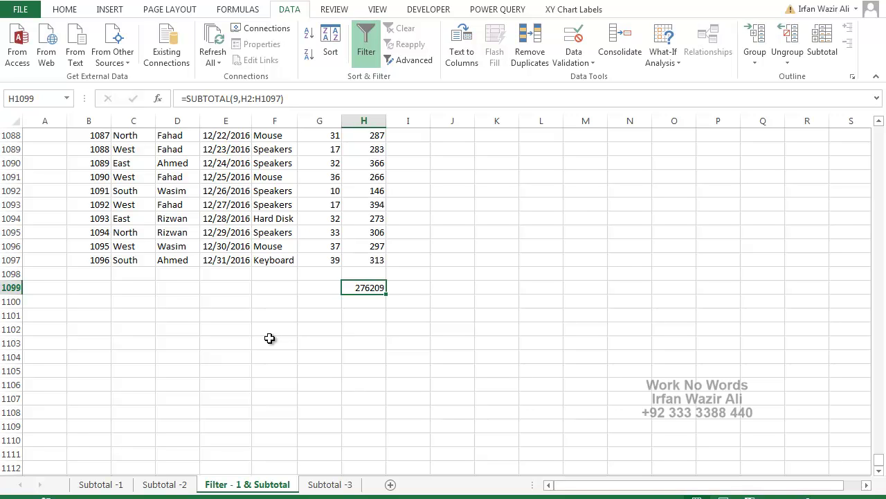
Step: Hide rows 1085 to 1095 manually and check the SUBTOTAL result in H1099
{"action": "scroll", "coordinate": [269, 338], "scroll_direction": "up", "scroll_amount": 2}
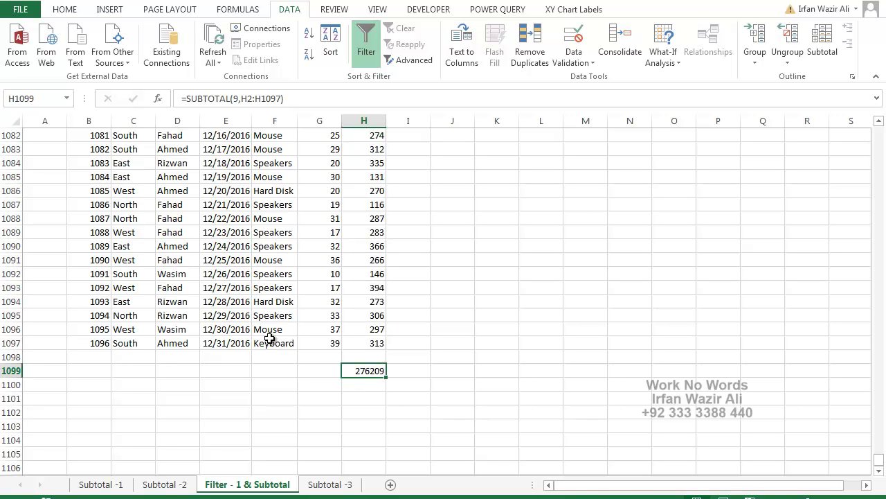
{"action": "left_click", "coordinate": [178, 259]}
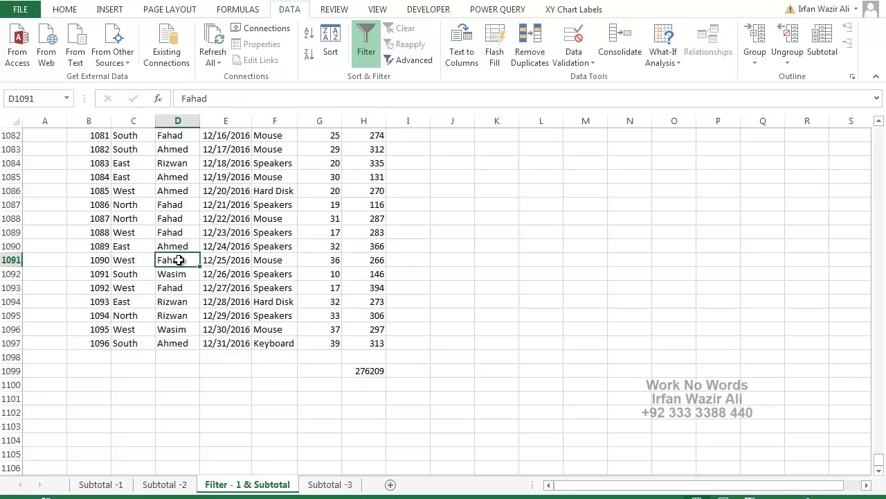
{"action": "left_click", "coordinate": [364, 369]}
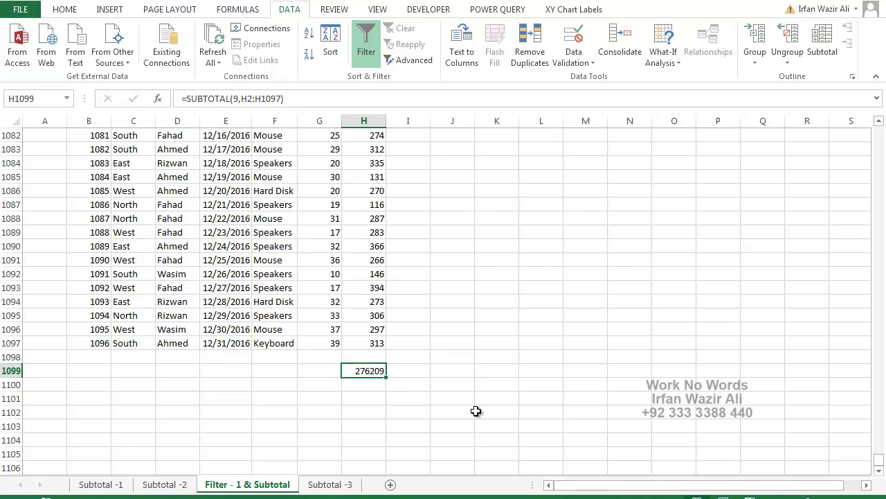
{"action": "left_click_drag", "start_coordinate": [11, 178], "coordinate": [12, 315]}
{"action": "right_click", "coordinate": [12, 316]}
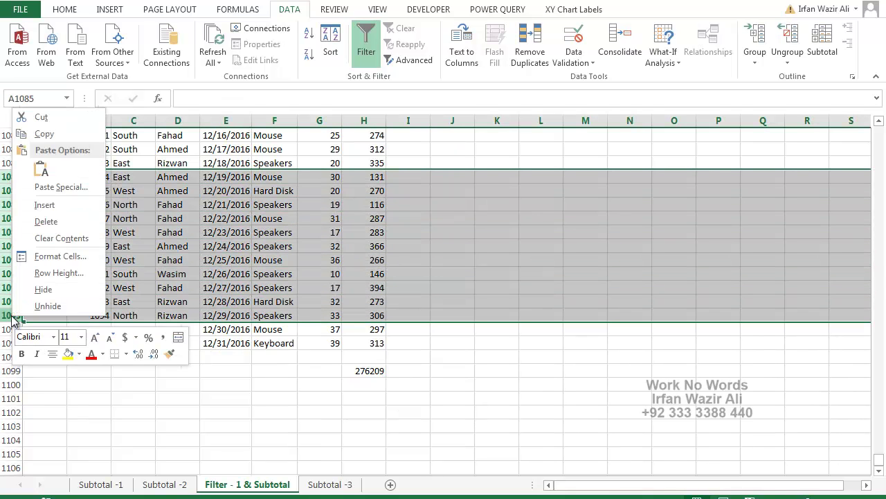
{"action": "left_click", "coordinate": [44, 289]}
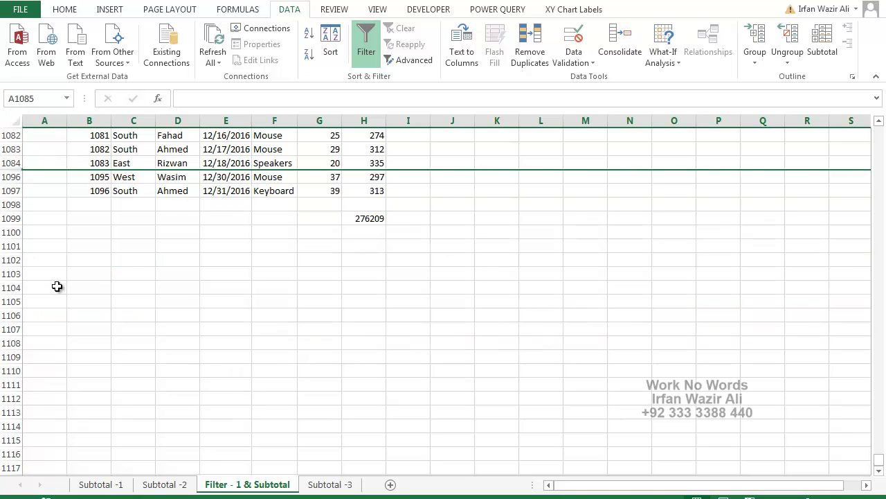
{"action": "left_click", "coordinate": [380, 219]}
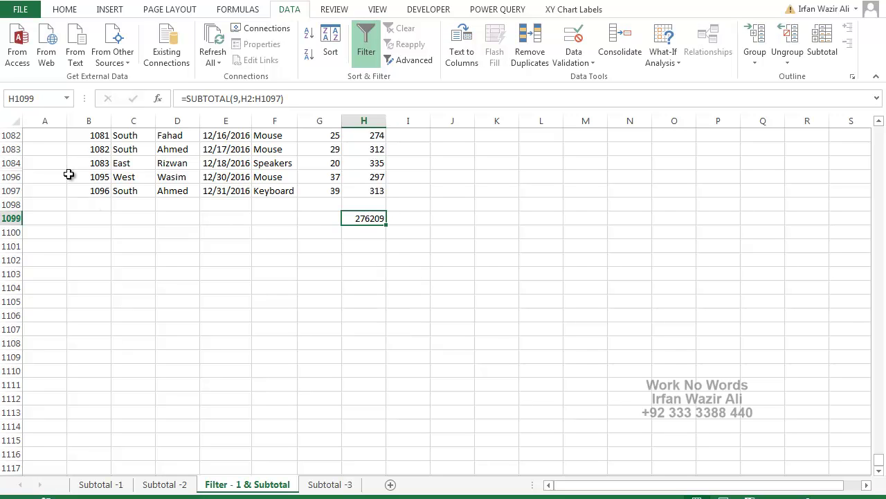
Step: Enter =SUBTOTAL(109,H2:H1097) in cell H1100 to total only the Amount values in visible rows
{"action": "left_click", "coordinate": [376, 233]}
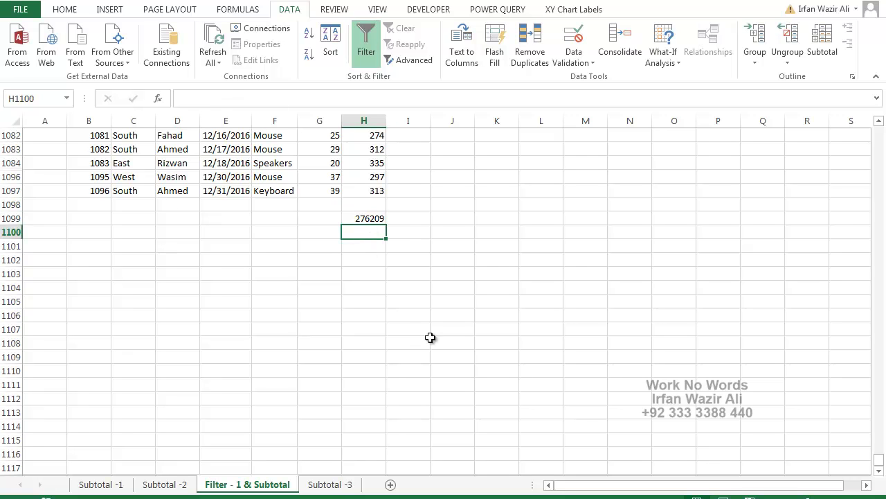
{"action": "type", "text": "=subto"}
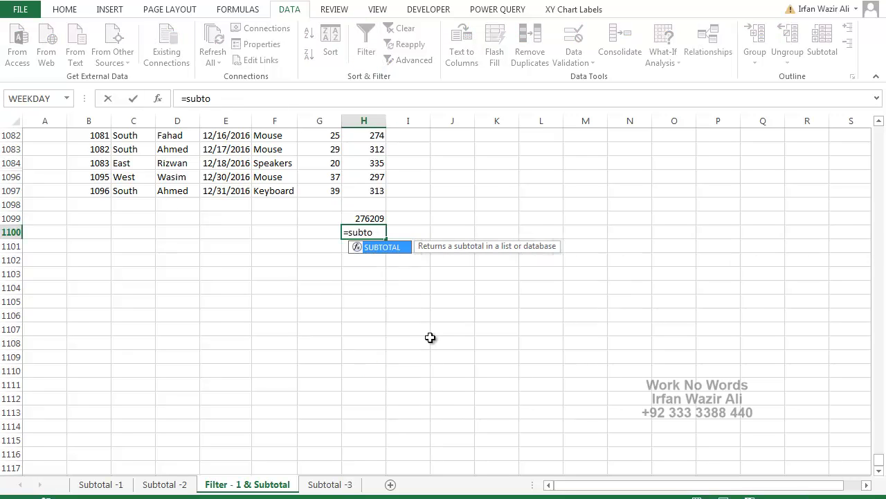
{"action": "key", "text": "Tab"}
{"action": "type", "text": "109"}
{"action": "left_click_drag", "start_coordinate": [482, 311], "coordinate": [484, 386]}
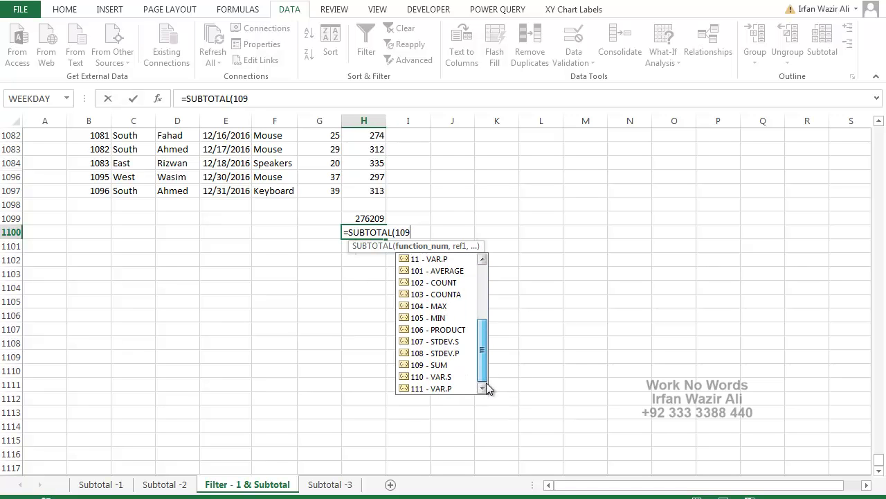
{"action": "double_click", "coordinate": [429, 365]}
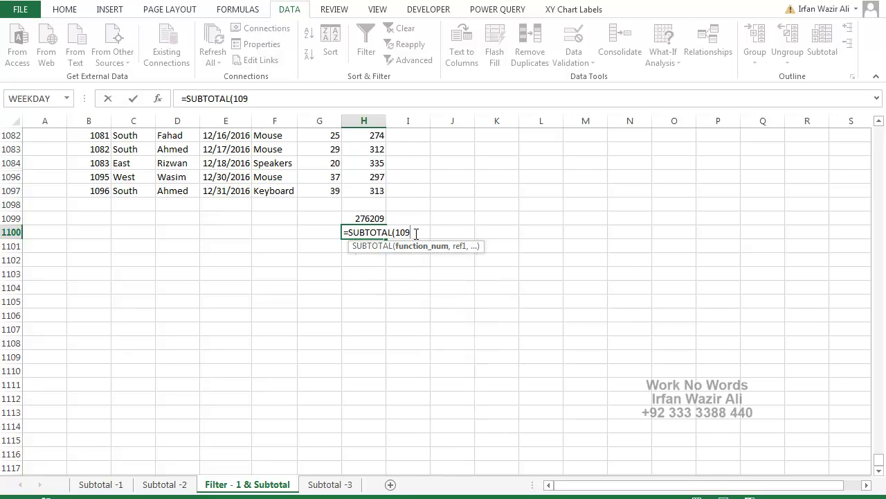
{"action": "type", "text": ","}
{"action": "left_click", "coordinate": [368, 191]}
{"action": "key", "text": "ctrl+shift+Up"}
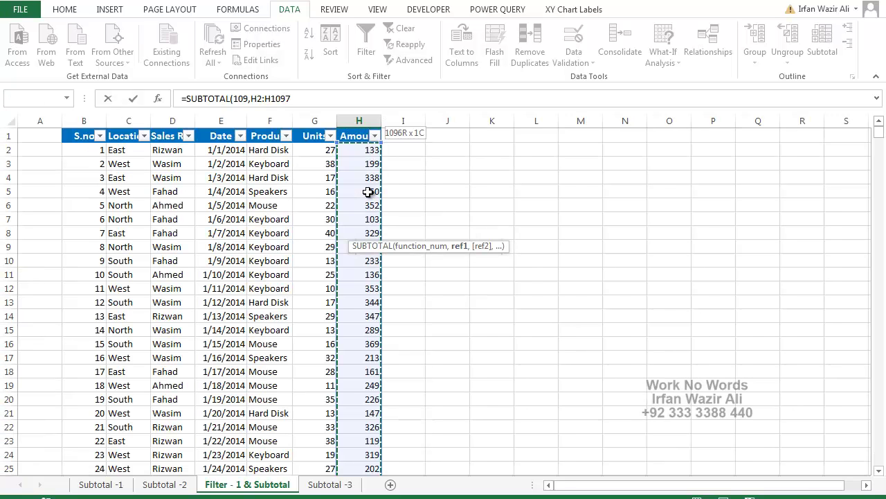
{"action": "key", "text": "Return"}
{"action": "scroll", "coordinate": [395, 271], "scroll_direction": "down", "scroll_amount": 3}
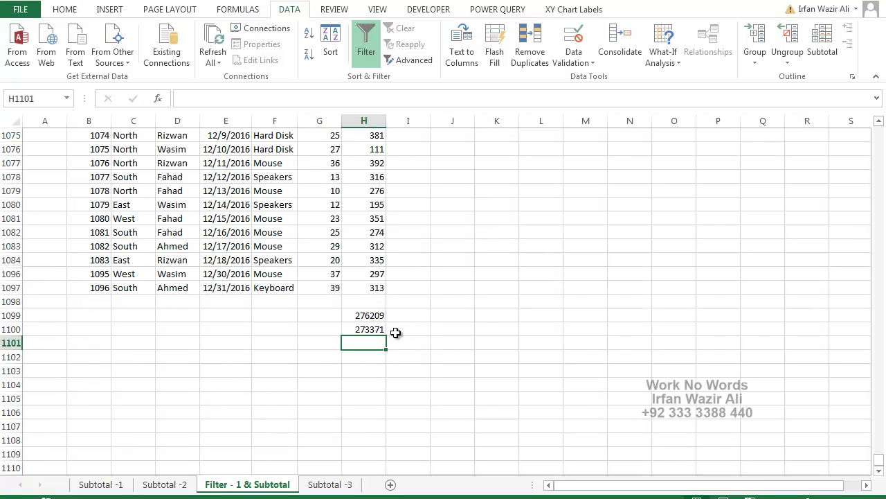
{"action": "left_click", "coordinate": [374, 330]}
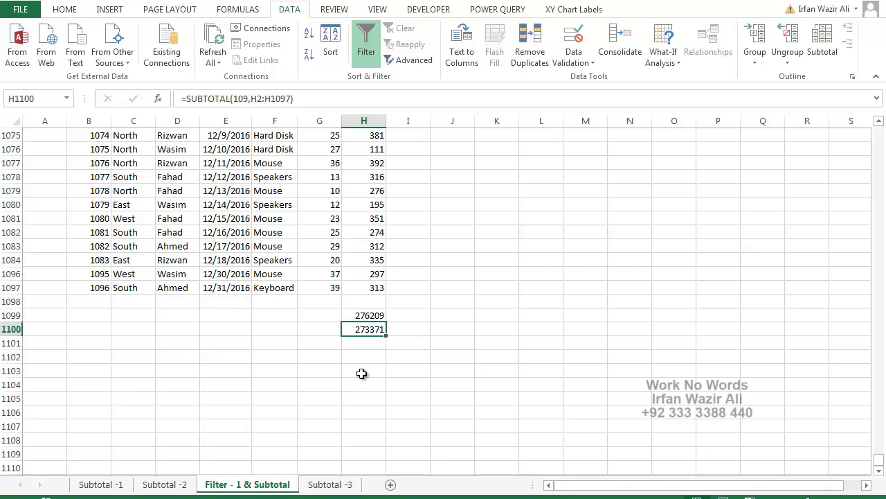
Step: Hide rows 1076 to 1082 manually and check the function 109 subtotal in H1100
{"action": "left_click_drag", "start_coordinate": [7, 150], "coordinate": [8, 234]}
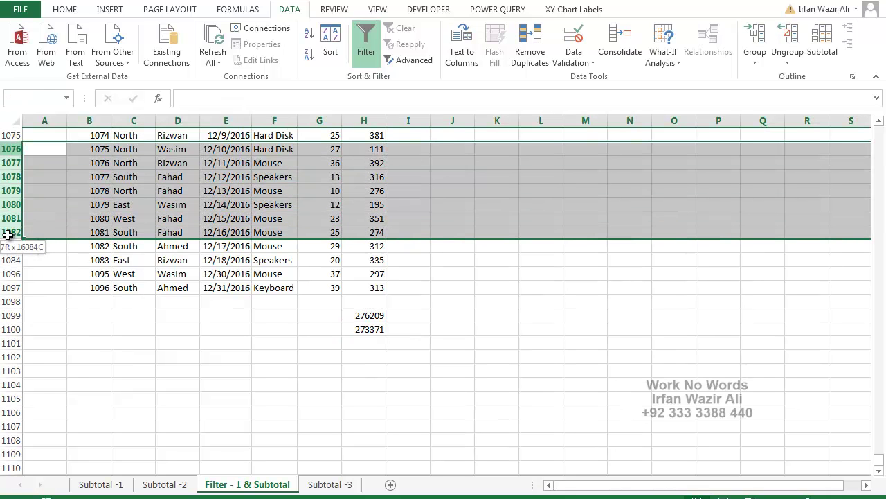
{"action": "right_click", "coordinate": [8, 233]}
{"action": "left_click", "coordinate": [40, 416]}
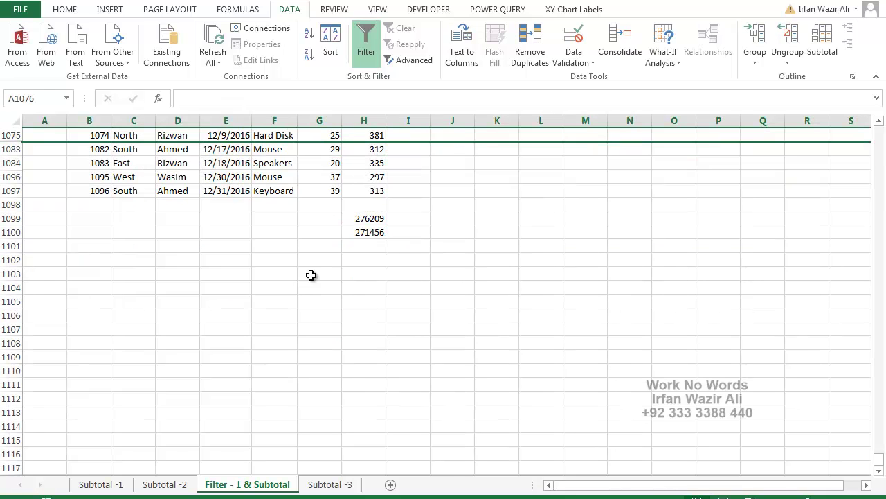
{"action": "left_click", "coordinate": [367, 234]}
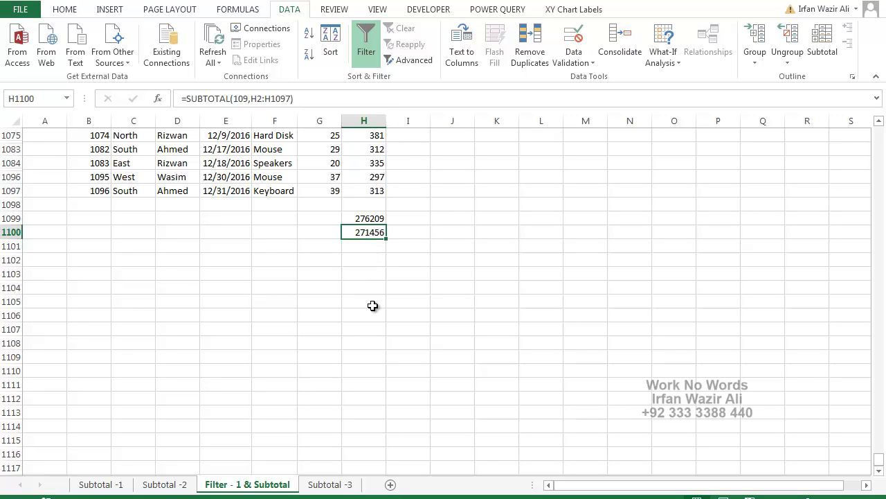
Step: Compare the SUBTOTAL formulas in H1100 and H1099, which use function numbers 109 and 9, without changing them
{"action": "double_click", "coordinate": [366, 232]}
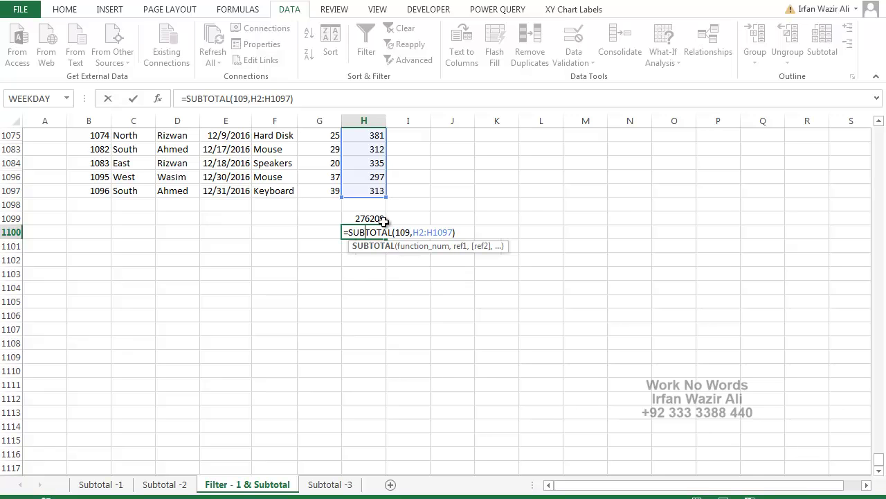
{"action": "key", "text": "Escape"}
{"action": "key", "text": "Up"}
{"action": "key", "text": "F2"}
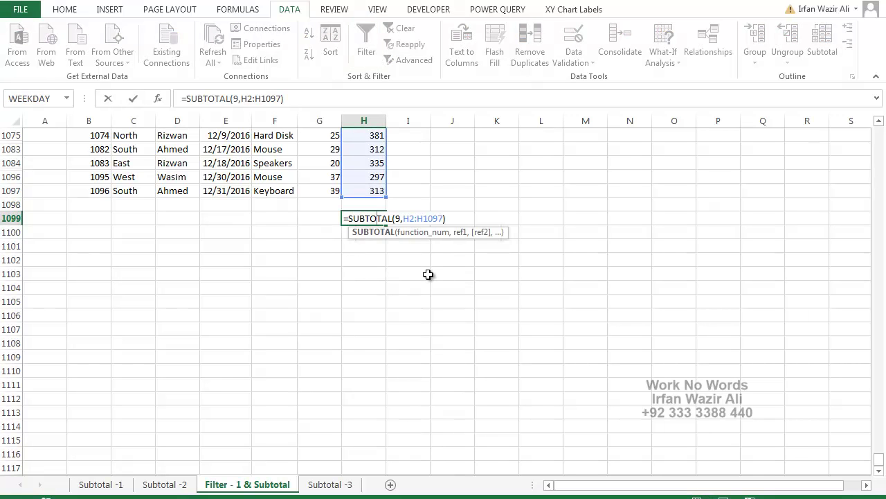
{"action": "key", "text": "Escape"}
{"action": "key", "text": "ctrl+shift+l"}
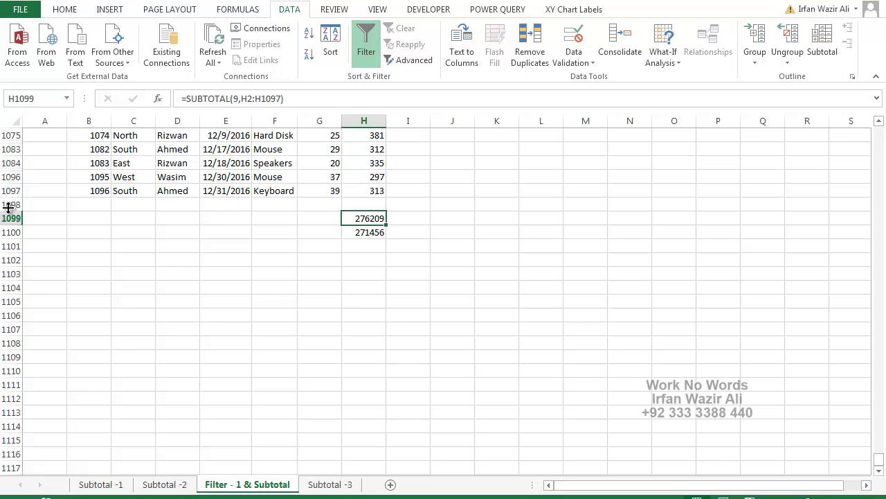
Step: Unhide the manually hidden rows above the two totals
{"action": "left_click_drag", "start_coordinate": [11, 204], "coordinate": [12, 164]}
{"action": "right_click", "coordinate": [11, 171]}
{"action": "left_click", "coordinate": [55, 367]}
Step: Filter the Location column of the full sales table to show only the North rows
{"action": "left_click", "coordinate": [100, 222]}
{"action": "key", "text": "ctrl+Up"}
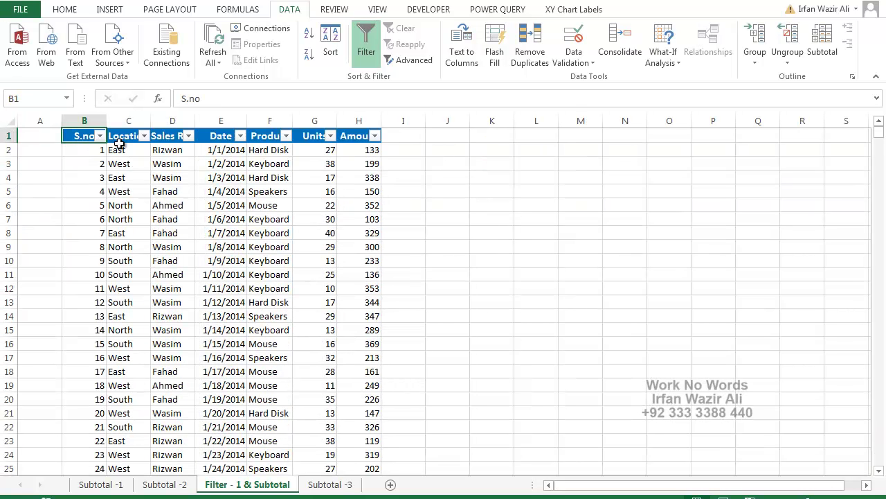
{"action": "left_click", "coordinate": [144, 137]}
{"action": "left_click", "coordinate": [41, 271]}
{"action": "left_click", "coordinate": [42, 292]}
{"action": "left_click", "coordinate": [94, 399]}
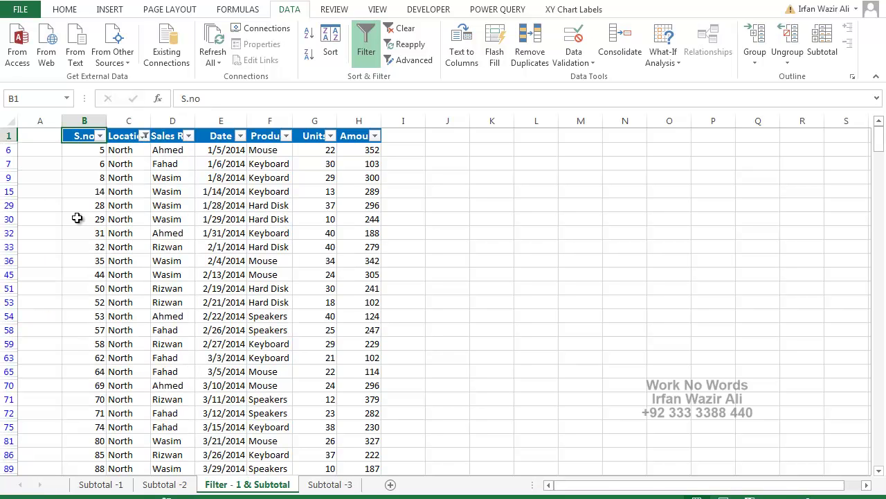
Step: Examine how the existing S.no values in column B run across the filtered North rows
{"action": "left_click_drag", "start_coordinate": [91, 151], "coordinate": [91, 344]}
{"action": "scroll", "coordinate": [91, 338], "scroll_direction": "down", "scroll_amount": 1}
{"action": "scroll", "coordinate": [92, 338], "scroll_direction": "down", "scroll_amount": 8}
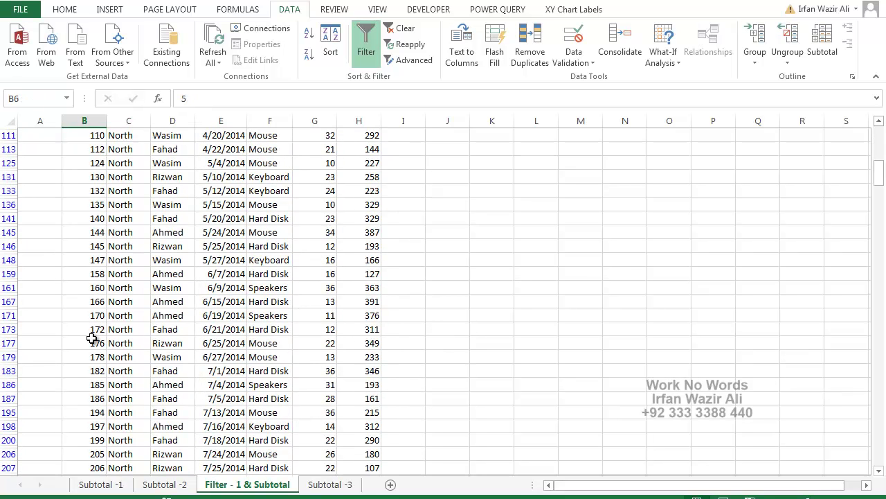
{"action": "left_click", "coordinate": [91, 204]}
{"action": "left_click", "coordinate": [91, 218]}
{"action": "left_click", "coordinate": [89, 232]}
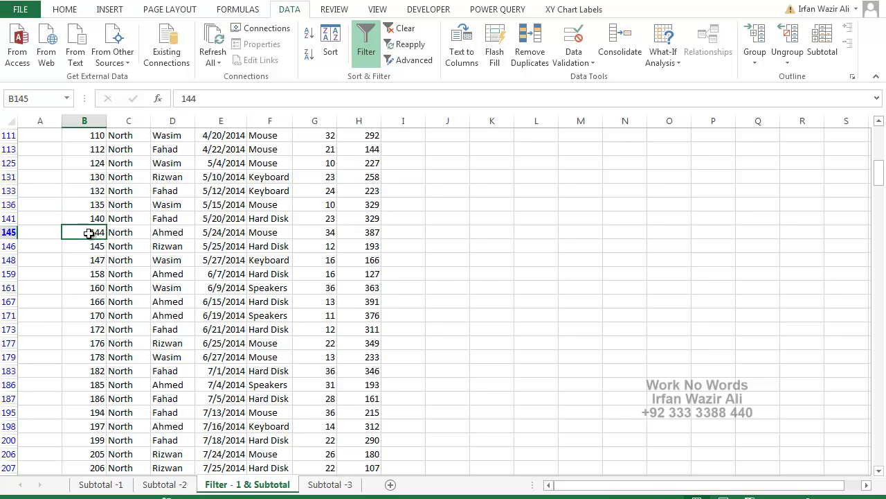
{"action": "left_click", "coordinate": [89, 246]}
{"action": "left_click", "coordinate": [87, 259]}
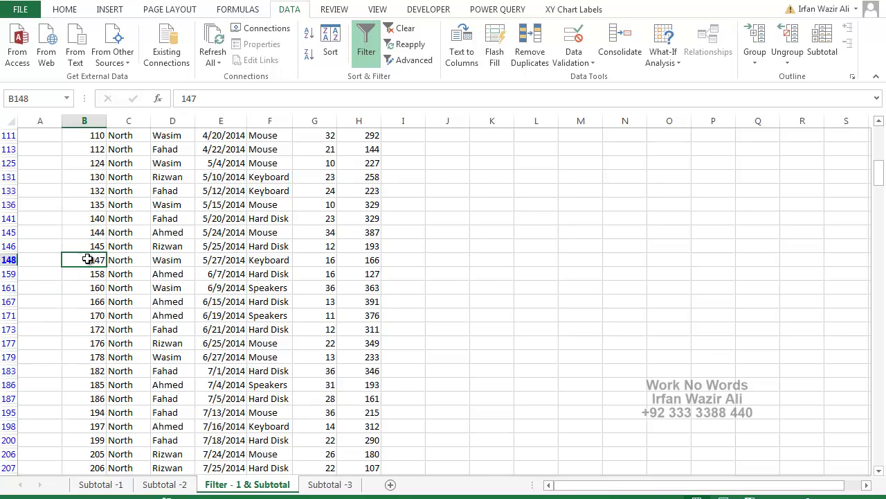
{"action": "left_click", "coordinate": [100, 216]}
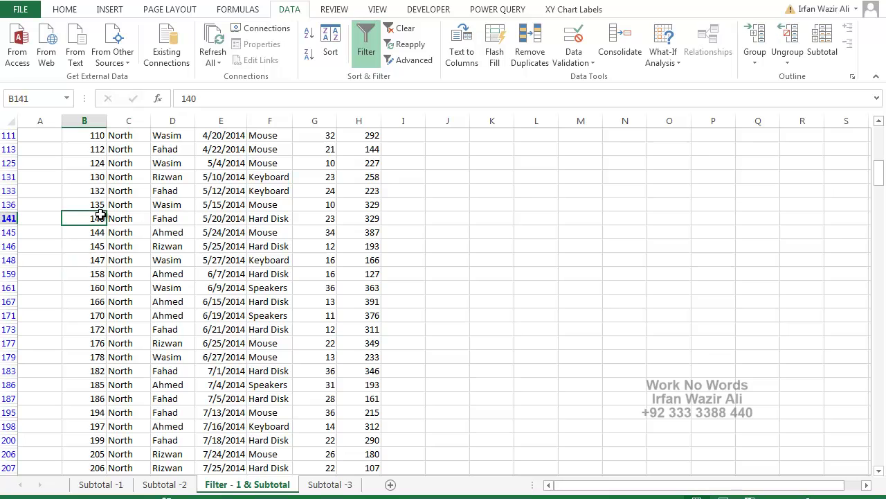
Step: Add the header "S.no" in cell A1, beside the filtered sales table
{"action": "key", "text": "ctrl+Up"}
{"action": "key", "text": "Down"}
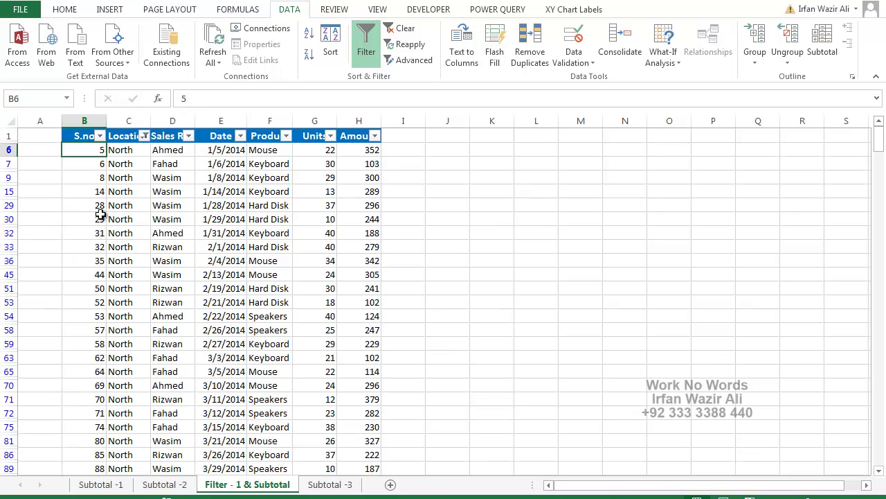
{"action": "key", "text": "Right"}
{"action": "key", "text": "Left"}
{"action": "key", "text": "Left"}
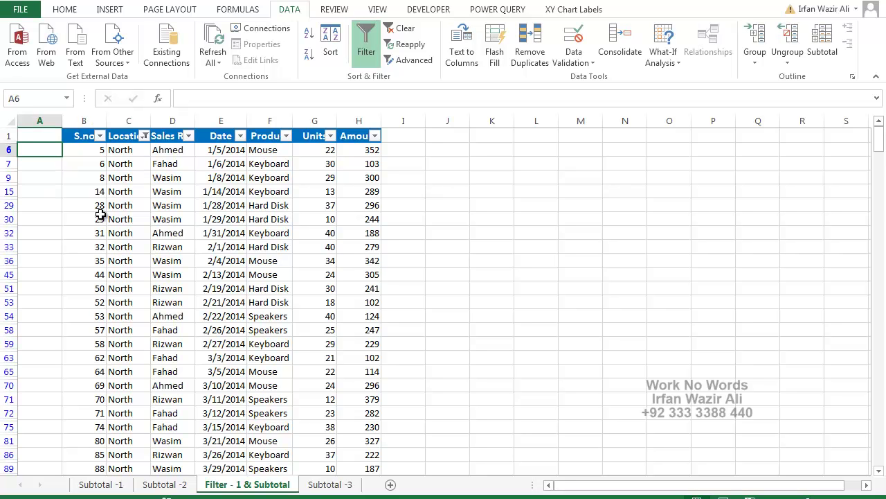
{"action": "key", "text": "Up"}
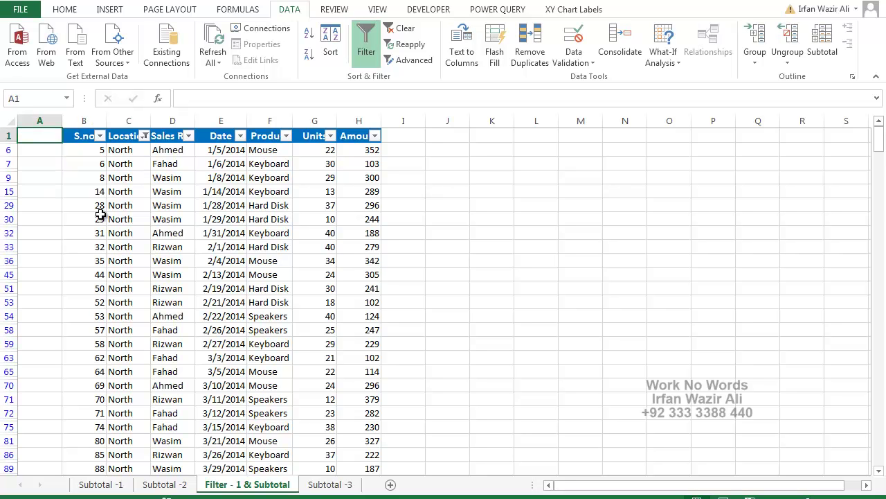
{"action": "type", "text": "S.no"}
{"action": "key", "text": "Return"}
{"action": "key", "text": "Right"}
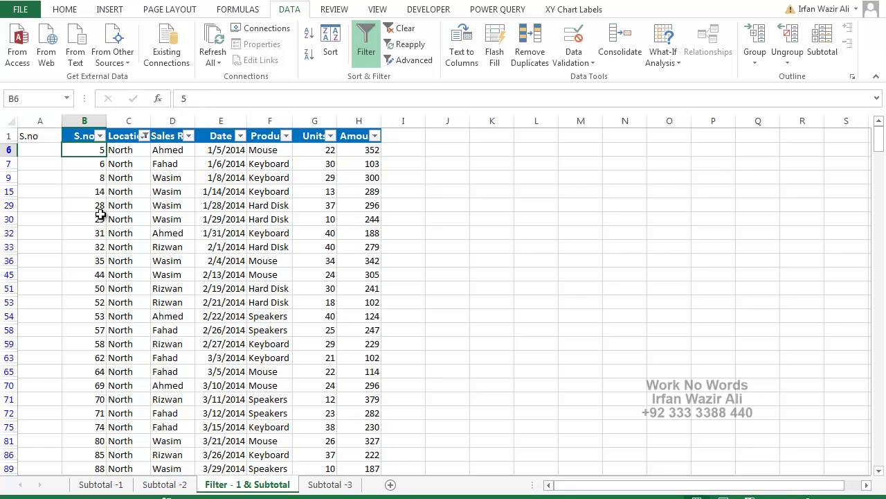
Step: Enter =SUBTOTAL(3,C6:C6) in A6 and fill it down column A for the visible North rows
{"action": "key", "text": "Left"}
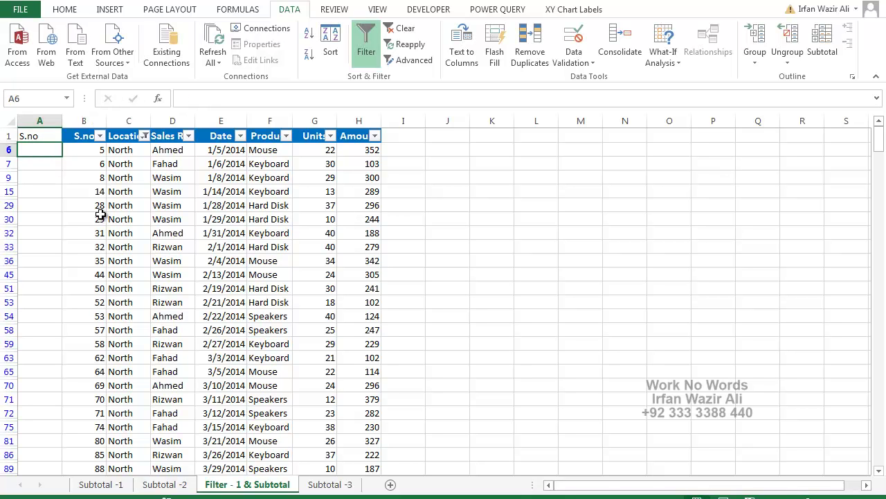
{"action": "type", "text": "=subt"}
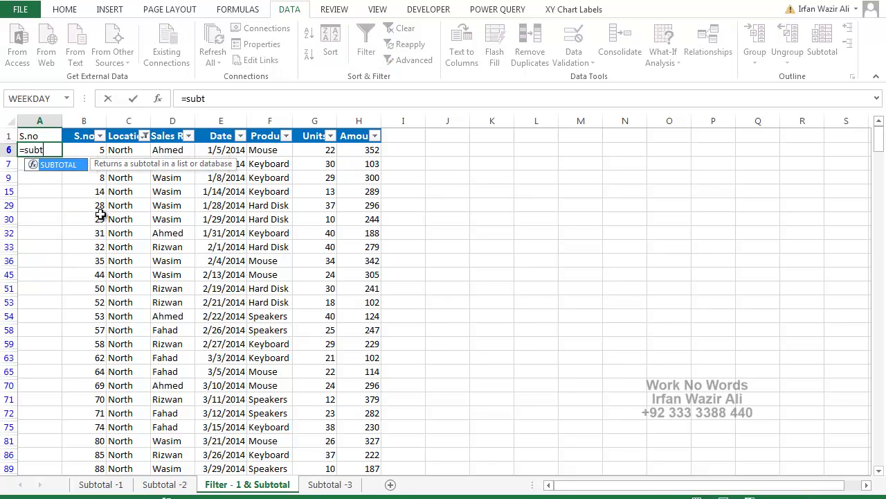
{"action": "key", "text": "Tab"}
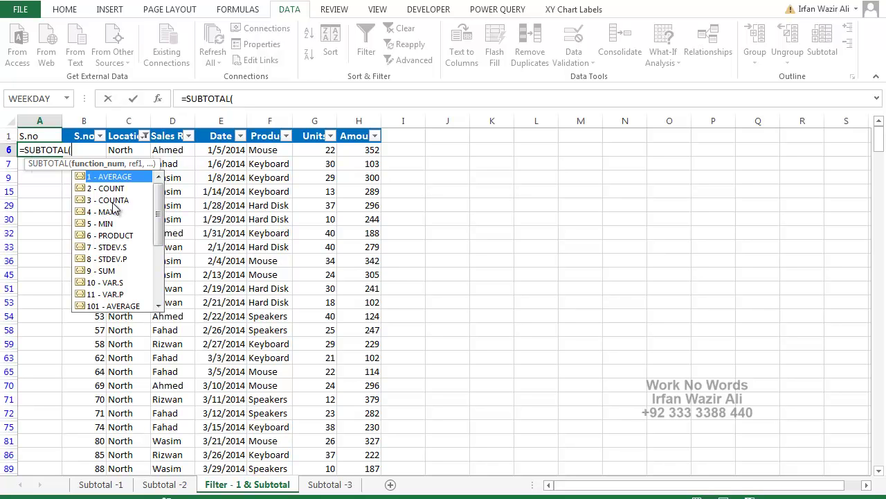
{"action": "double_click", "coordinate": [113, 200]}
{"action": "type", "text": ","}
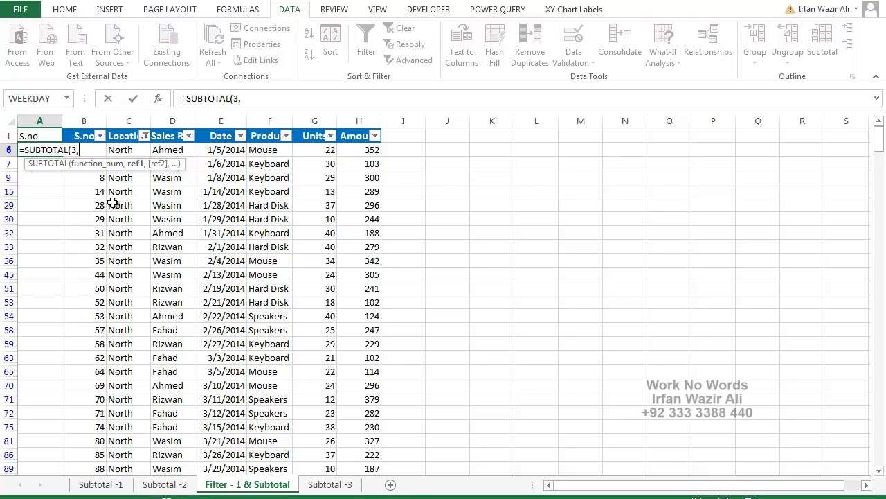
{"action": "left_click", "coordinate": [134, 149]}
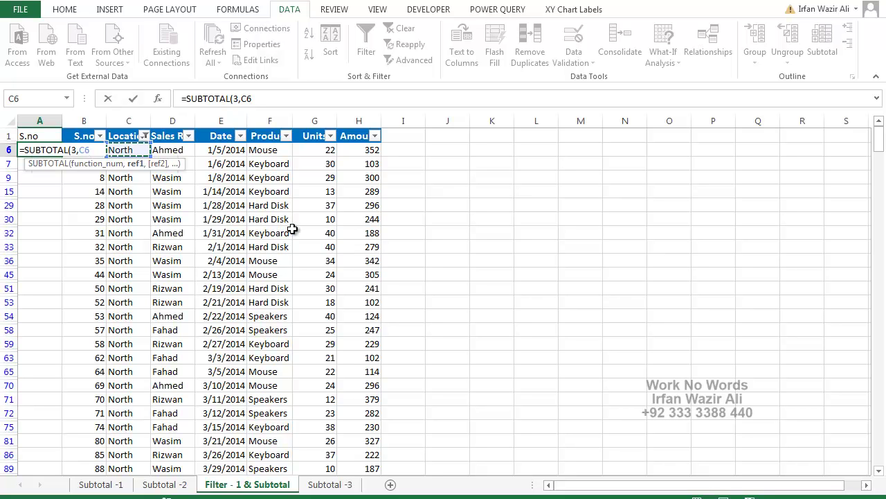
{"action": "type", "text": ":"}
{"action": "left_click", "coordinate": [137, 147]}
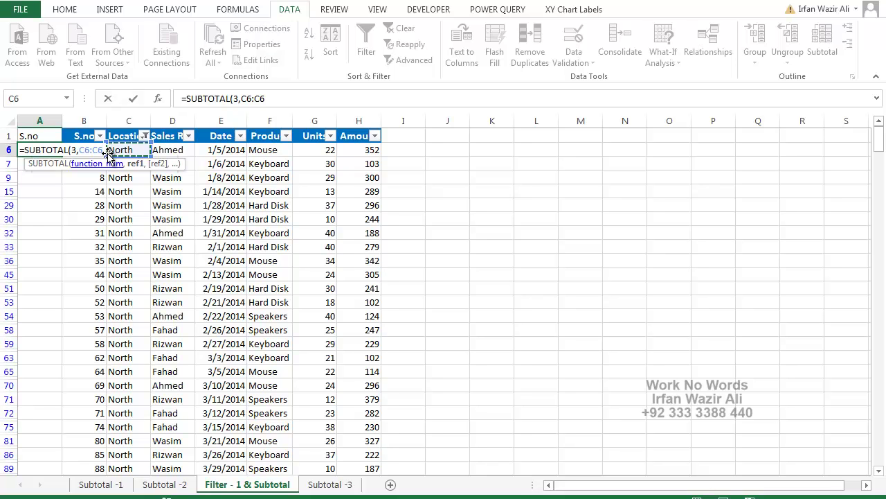
{"action": "key", "text": "Return"}
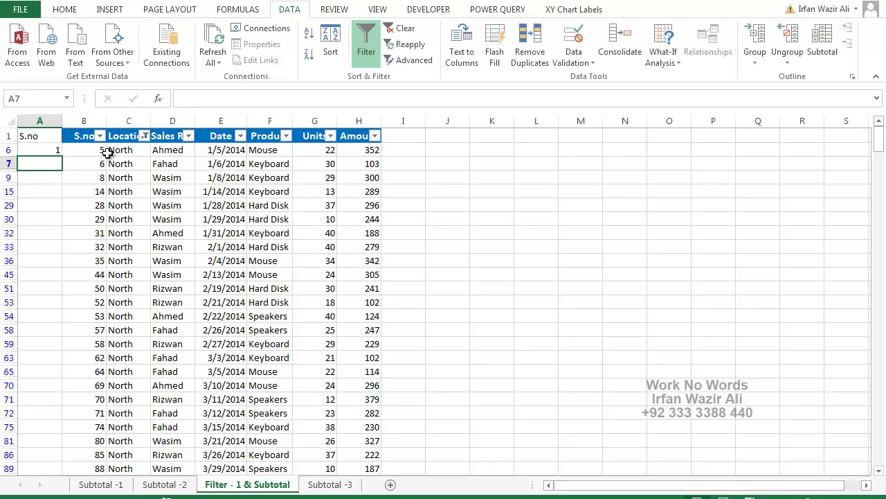
{"action": "left_click", "coordinate": [41, 151]}
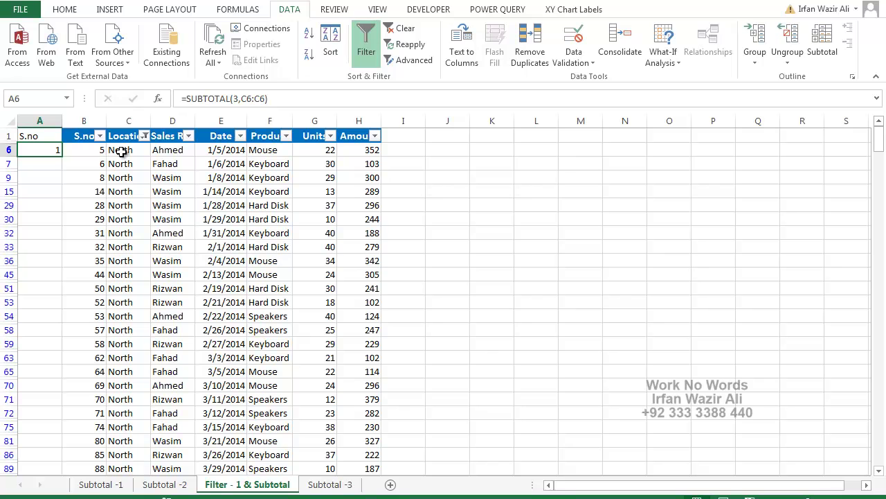
{"action": "double_click", "coordinate": [63, 155]}
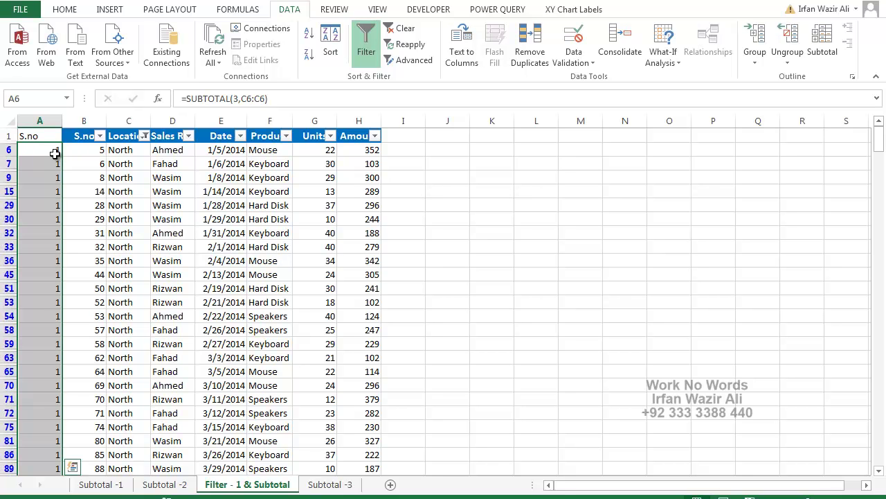
Step: Inspect the range references in the copied SUBTOTAL formulas in A7, A15 and A30 without changing them
{"action": "double_click", "coordinate": [53, 161]}
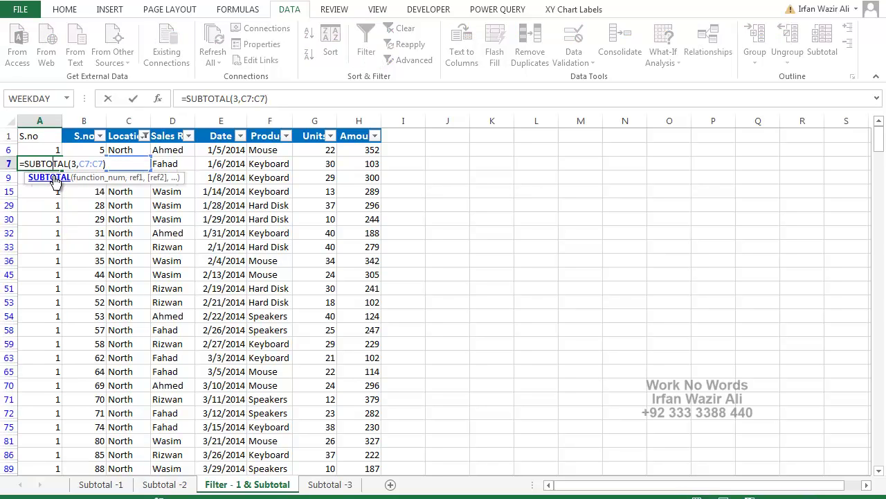
{"action": "key", "text": "Escape"}
{"action": "left_click", "coordinate": [51, 192]}
{"action": "double_click", "coordinate": [52, 191]}
{"action": "key", "text": "Escape"}
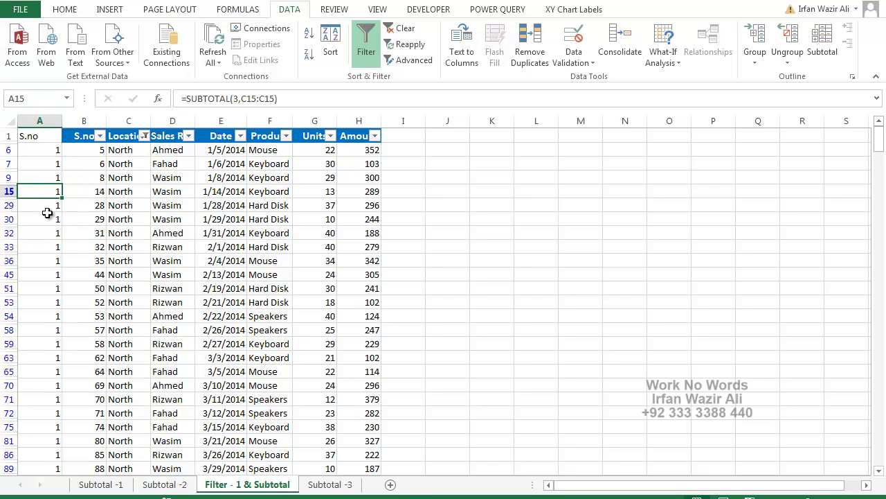
{"action": "left_click", "coordinate": [47, 218]}
{"action": "double_click", "coordinate": [48, 218]}
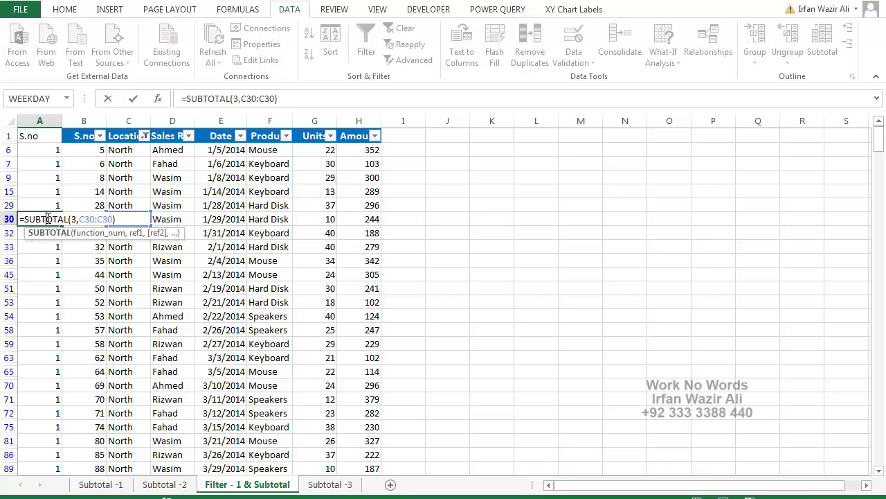
{"action": "key", "text": "Escape"}
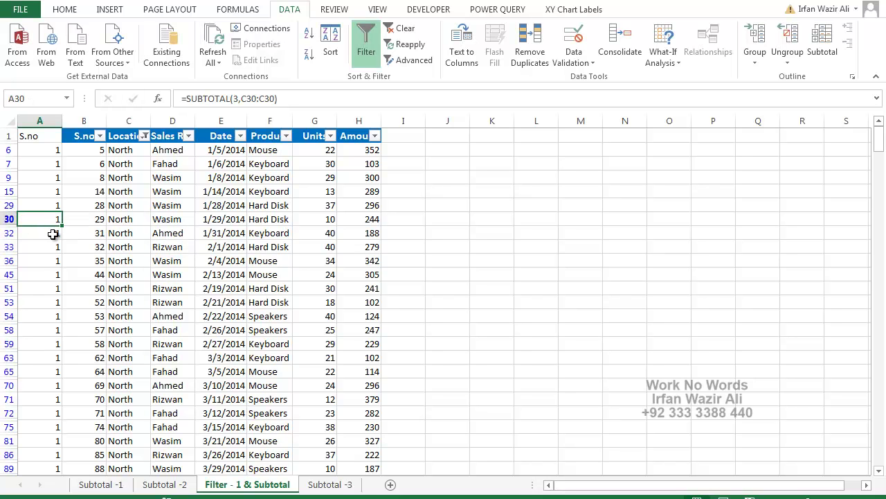
Step: Make the start of the range absolute in the A6 formula, giving =SUBTOTAL(3,$C$6:C6)
{"action": "double_click", "coordinate": [49, 150]}
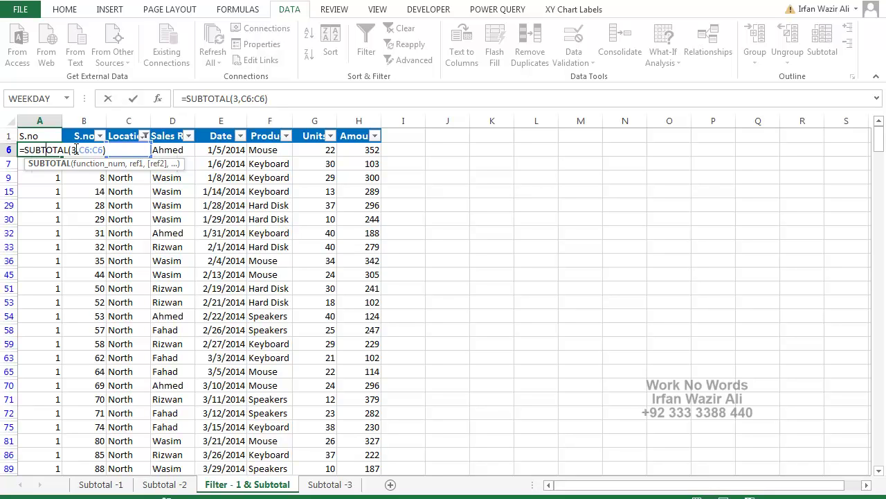
{"action": "left_click", "coordinate": [82, 150]}
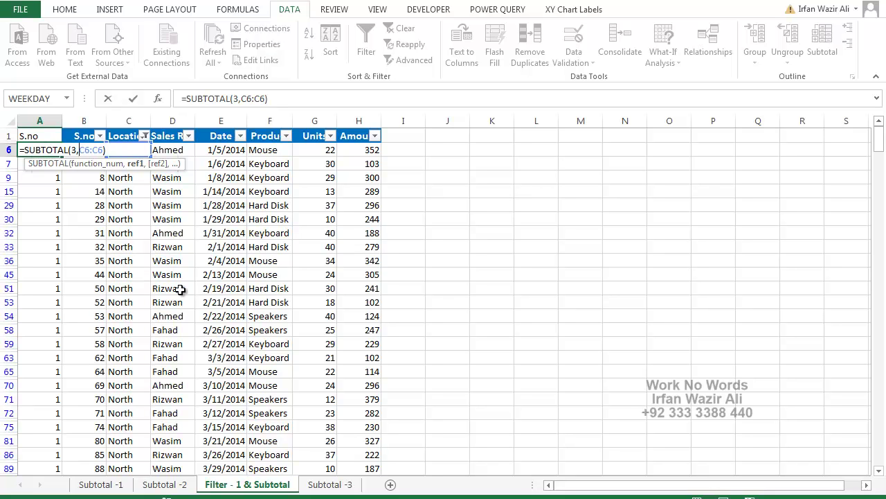
{"action": "key", "text": "F4"}
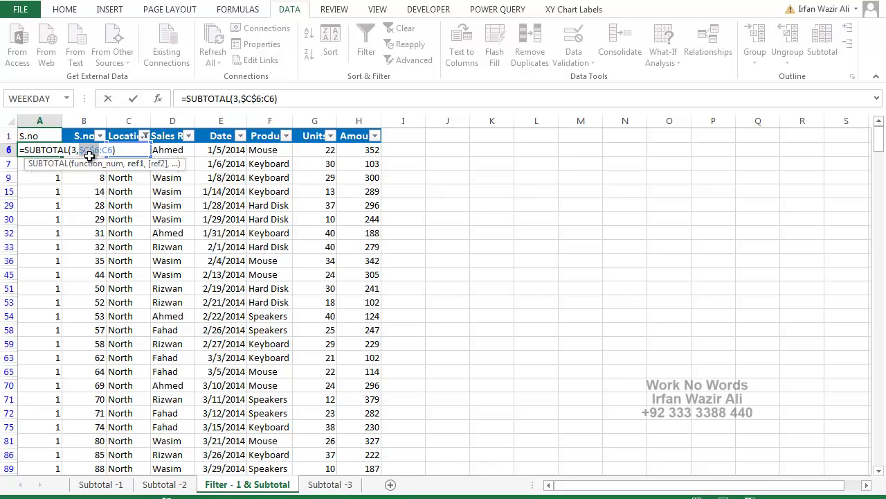
{"action": "left_click_drag", "start_coordinate": [89, 156], "coordinate": [111, 159]}
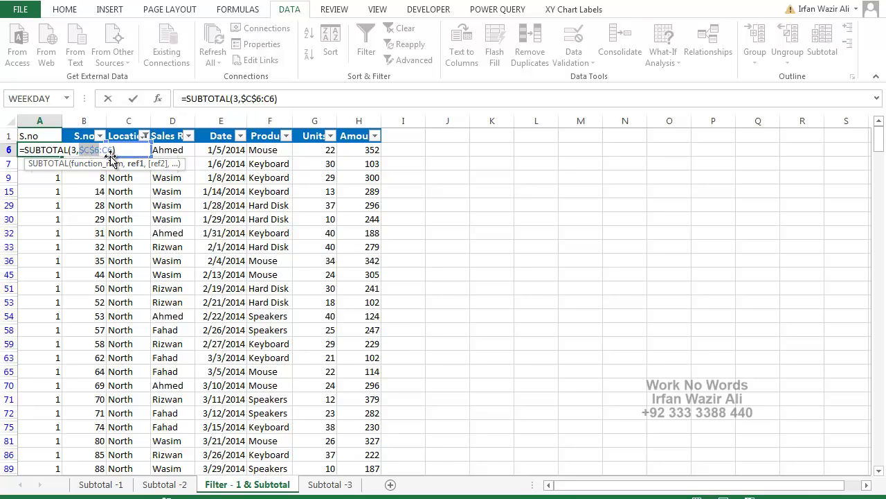
{"action": "key", "text": "Return"}
Step: Fill the corrected SUBTOTAL formula from A6 down column A over the filtered North rows
{"action": "left_click", "coordinate": [56, 153]}
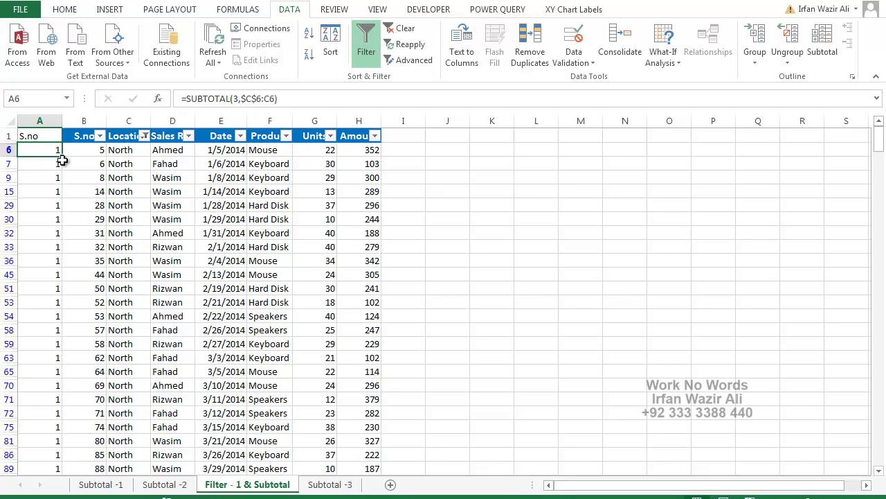
{"action": "left_click_drag", "start_coordinate": [61, 157], "coordinate": [60, 167]}
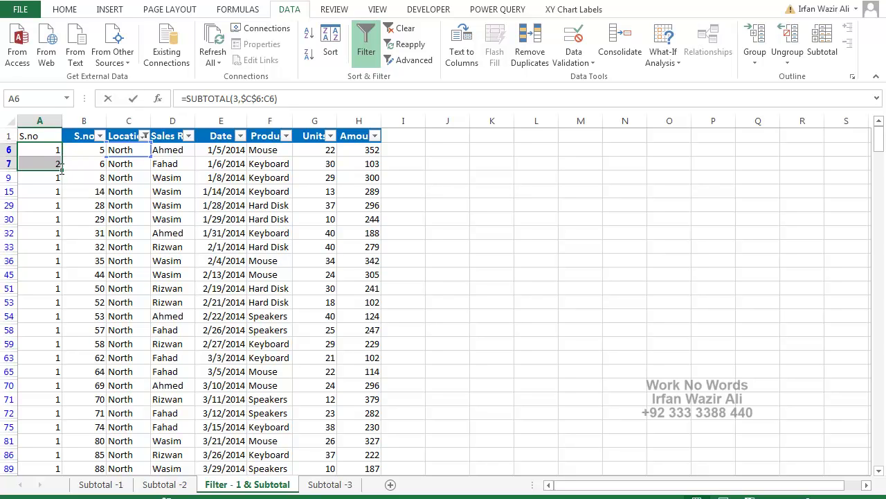
{"action": "key", "text": "F2"}
{"action": "key", "text": "Escape"}
{"action": "key", "text": "F2"}
{"action": "key", "text": "Escape"}
{"action": "left_click_drag", "start_coordinate": [61, 169], "coordinate": [61, 478]}
{"action": "scroll", "coordinate": [55, 301], "scroll_direction": "up", "scroll_amount": 5}
{"action": "scroll", "coordinate": [55, 301], "scroll_direction": "up", "scroll_amount": 8}
Step: Compare the expanding ranges of the SUBTOTAL formulas in A6, A15 and A36, leaving them unchanged
{"action": "double_click", "coordinate": [52, 149]}
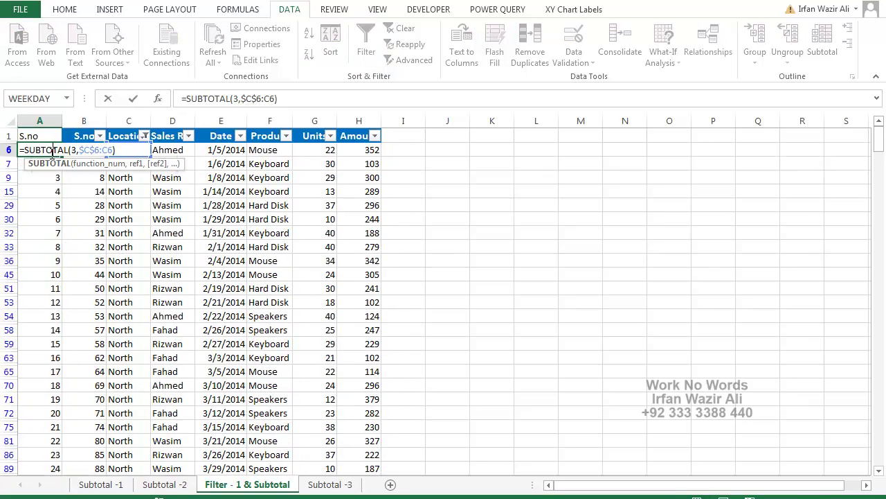
{"action": "key", "text": "Escape"}
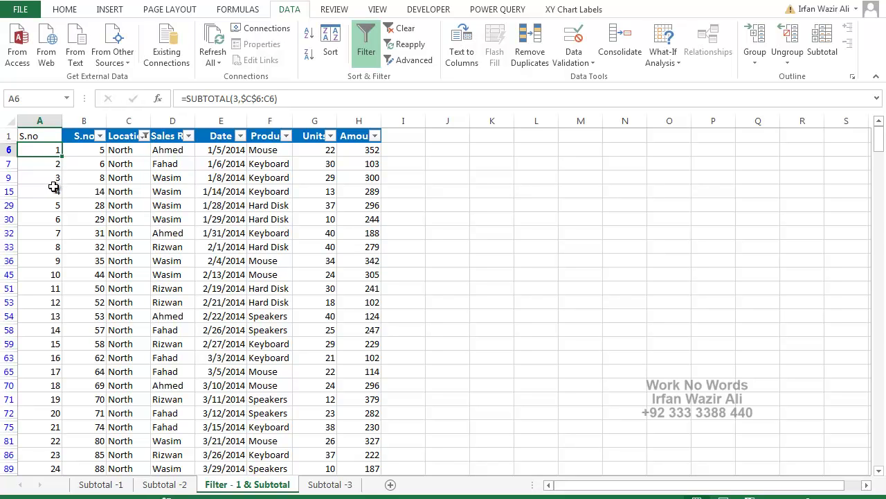
{"action": "double_click", "coordinate": [54, 190]}
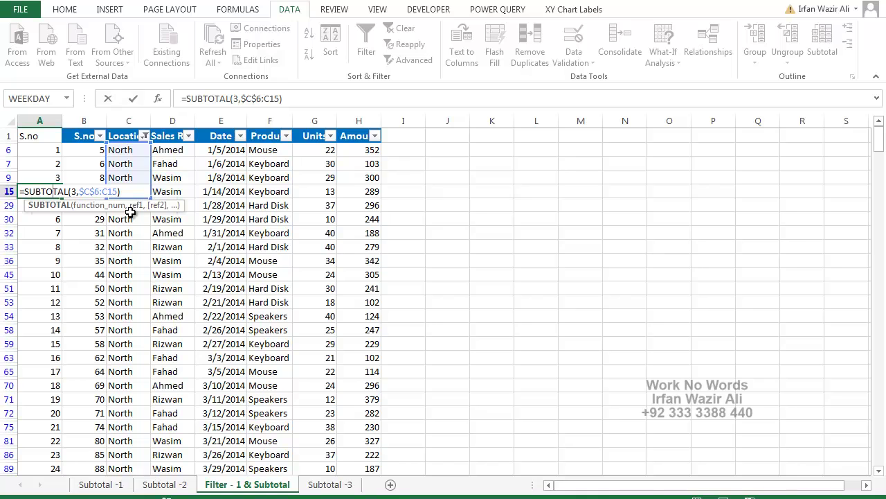
{"action": "key", "text": "Escape"}
{"action": "double_click", "coordinate": [34, 261]}
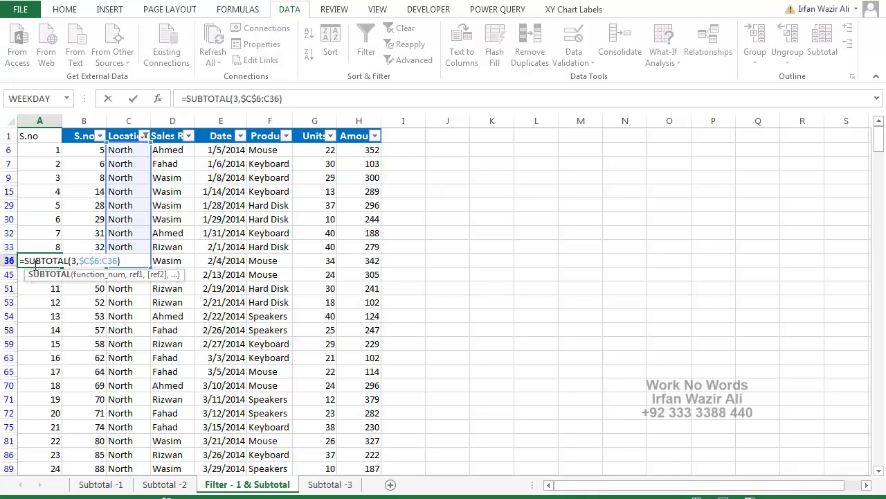
{"action": "key", "text": "ctrl+Return"}
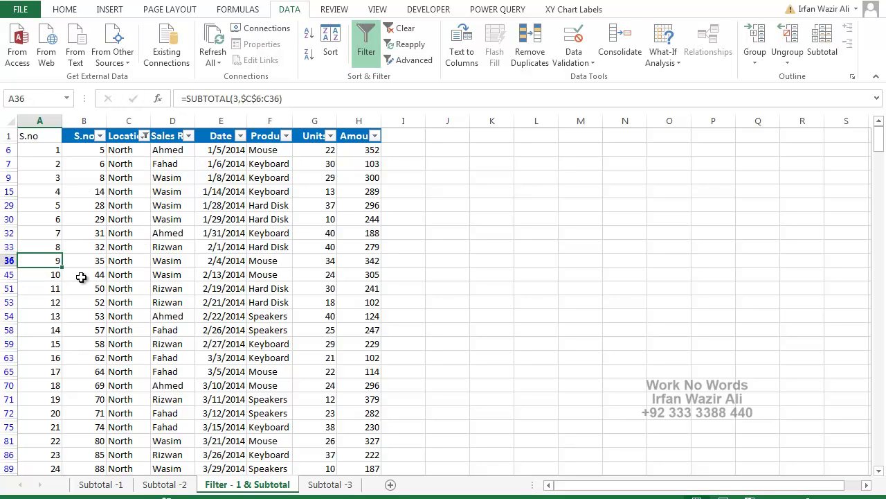
Step: Clear the Location filter and move the SUBTOTAL formula from A6 to A2
{"action": "left_click", "coordinate": [90, 232]}
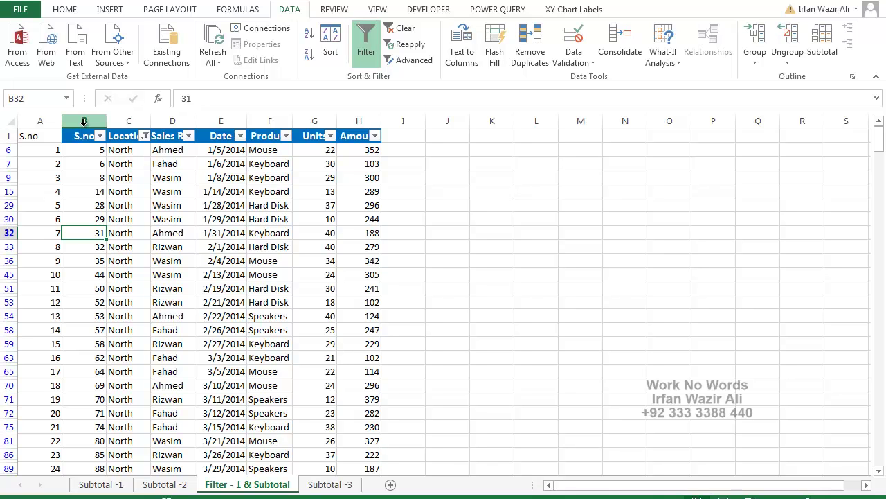
{"action": "left_click", "coordinate": [392, 31]}
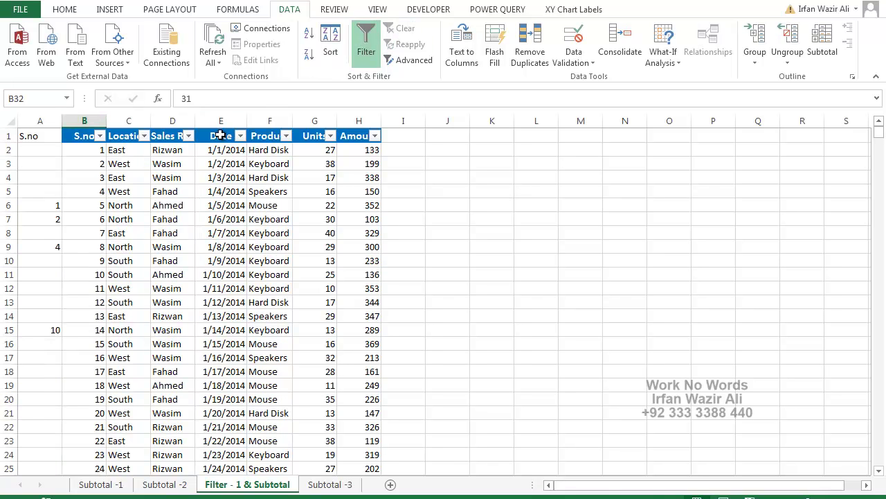
{"action": "left_click", "coordinate": [56, 205]}
{"action": "left_click_drag", "start_coordinate": [58, 217], "coordinate": [57, 151]}
Step: Shift the range in the A2 formula to the first data row, giving =SUBTOTAL(3,$C$2:C2)
{"action": "double_click", "coordinate": [56, 151]}
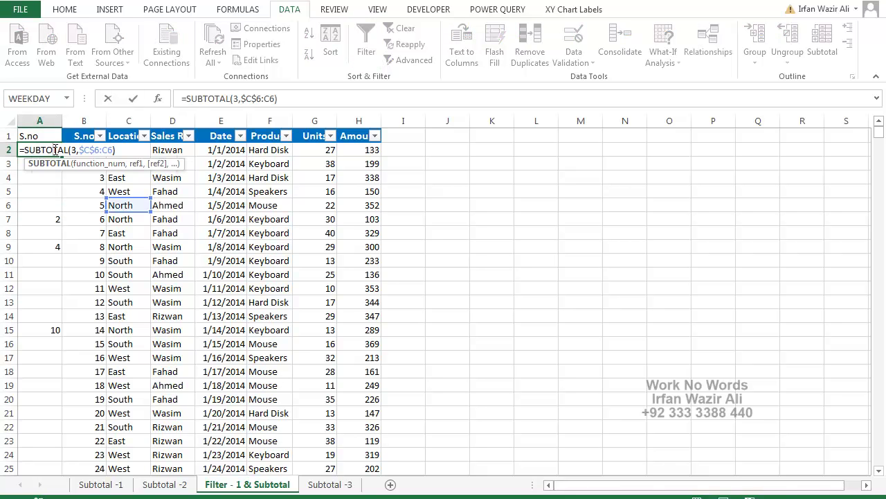
{"action": "left_click_drag", "start_coordinate": [149, 202], "coordinate": [142, 157]}
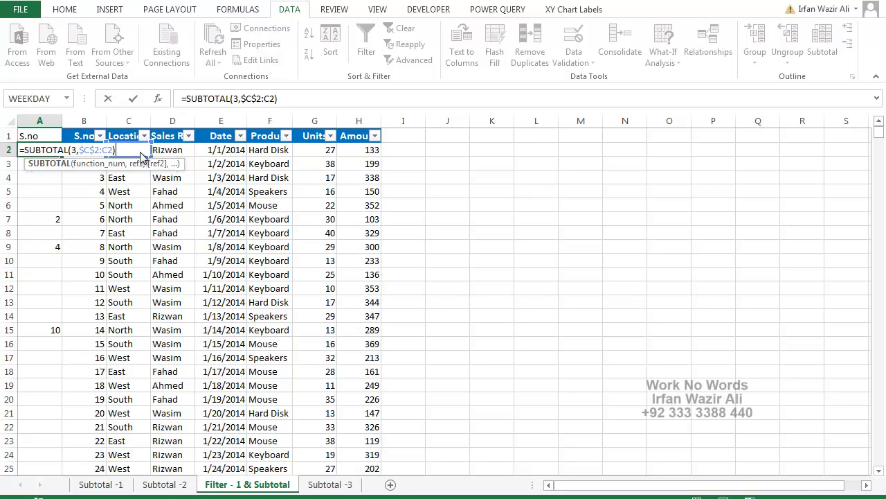
{"action": "key", "text": "Return"}
{"action": "left_click", "coordinate": [52, 150]}
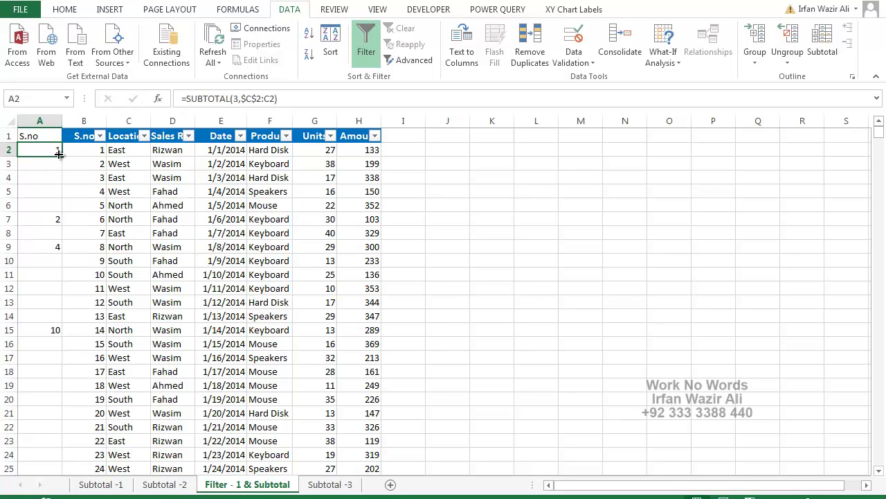
Step: Fill the A2 formula down to A6 and delete the old SUBTOTAL formulas from A7 down column A
{"action": "left_click_drag", "start_coordinate": [63, 155], "coordinate": [55, 477]}
{"action": "left_click", "coordinate": [53, 218]}
{"action": "key", "text": "shift+Down"}
{"action": "key", "text": "shift+Down"}
{"action": "key", "text": "shift+Down"}
{"action": "key", "text": "shift+Down"}
{"action": "key", "text": "shift+Down"}
{"action": "key", "text": "shift+Down"}
{"action": "key", "text": "shift+Down"}
{"action": "key", "text": "shift+Down"}
{"action": "key", "text": "shift+Down"}
{"action": "key", "text": "shift+Down"}
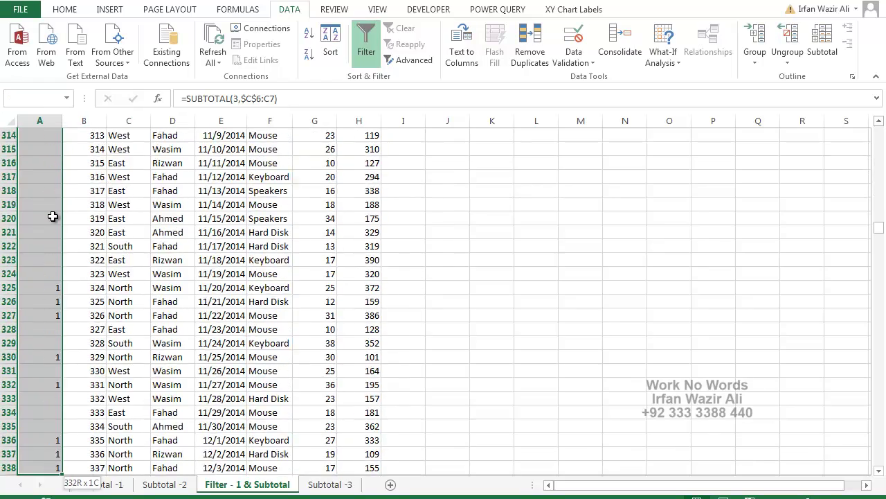
{"action": "key", "text": "Delete"}
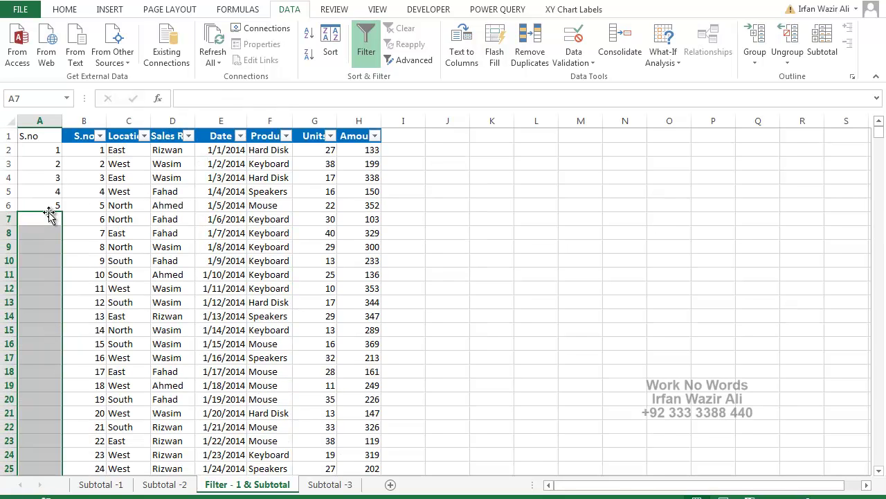
Step: Fill the SUBTOTAL formula from A6 down the remaining rows of column A
{"action": "left_click", "coordinate": [55, 208]}
{"action": "double_click", "coordinate": [61, 212]}
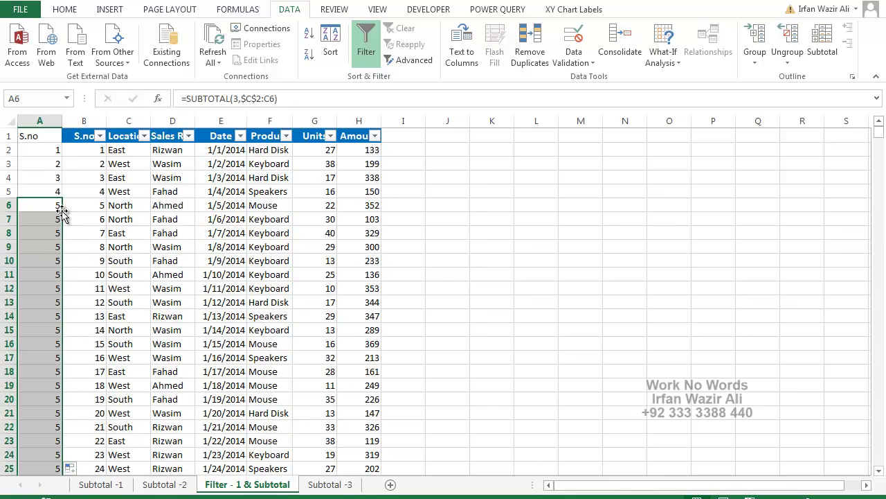
{"action": "left_click", "coordinate": [35, 137]}
Step: Filter the Location column to show only East and South
{"action": "left_click", "coordinate": [125, 138]}
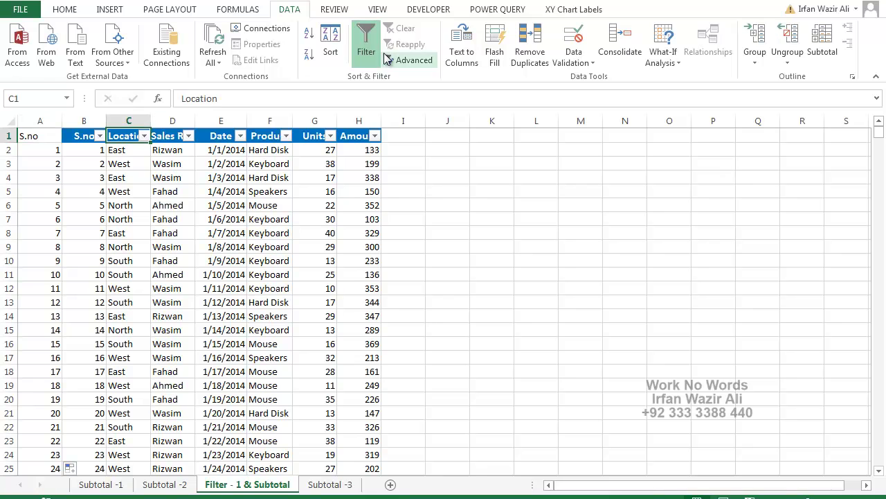
{"action": "left_click", "coordinate": [144, 136]}
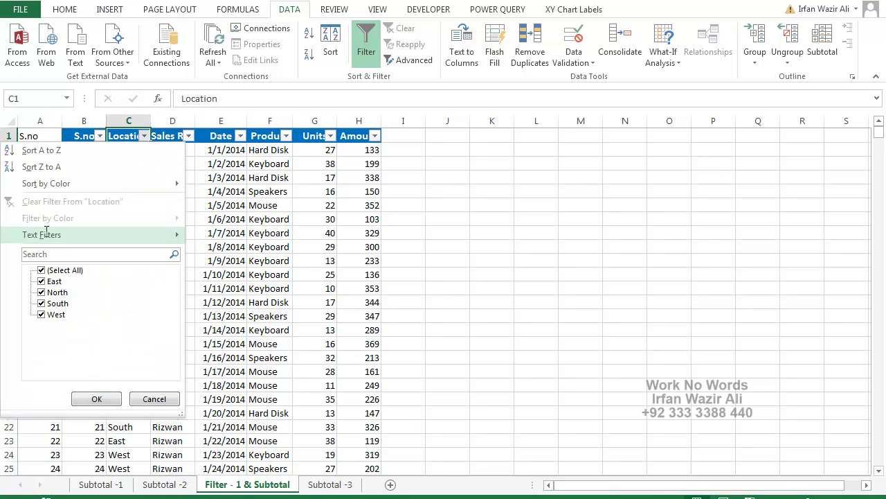
{"action": "left_click", "coordinate": [42, 270]}
{"action": "left_click", "coordinate": [41, 282]}
{"action": "left_click", "coordinate": [41, 303]}
{"action": "left_click", "coordinate": [96, 399]}
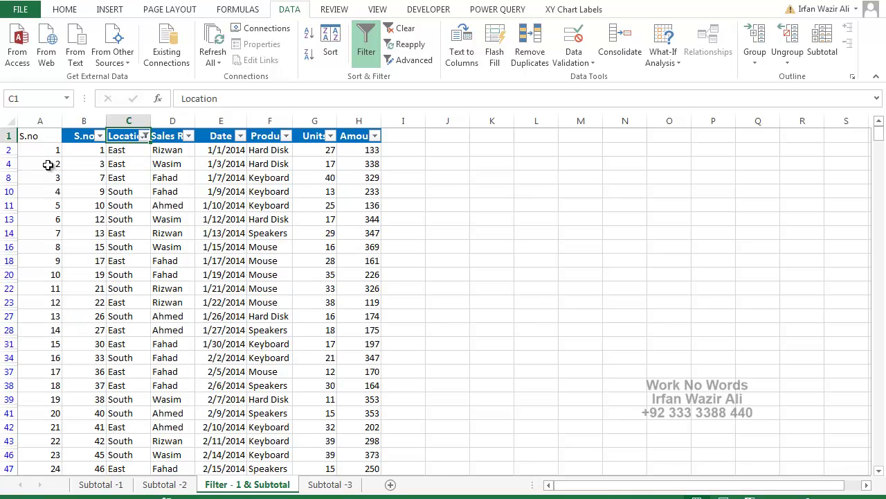
Step: Check the serial numbers in column A against the visible East and South rows
{"action": "right_click", "coordinate": [77, 122]}
{"action": "left_click", "coordinate": [41, 220]}
{"action": "left_click", "coordinate": [42, 261]}
{"action": "left_click", "coordinate": [42, 316]}
{"action": "left_click", "coordinate": [43, 343]}
Step: Delete the original S.no column B from the sales table
{"action": "left_click", "coordinate": [83, 219]}
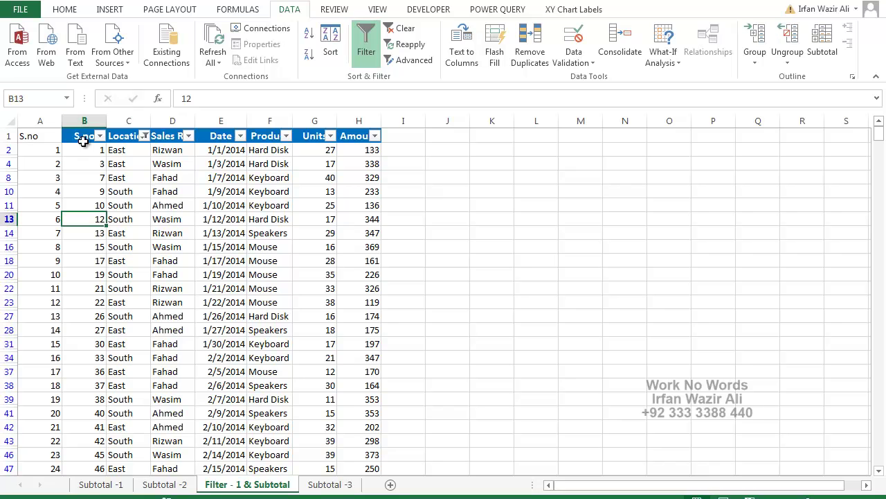
{"action": "left_click", "coordinate": [84, 121]}
{"action": "key", "text": "ctrl+minus"}
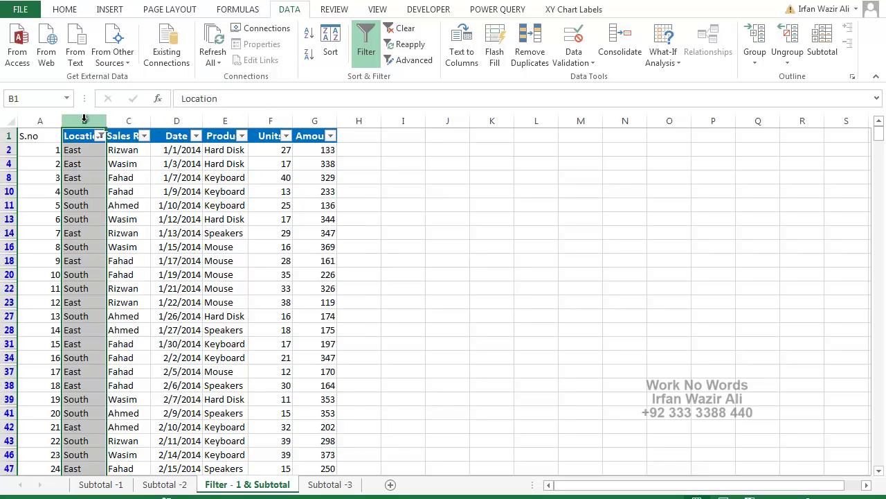
Step: Examine the SUBTOTAL formulas in several visible rows of column A, from A2 to A34, without changing them
{"action": "left_click", "coordinate": [84, 177]}
{"action": "left_click", "coordinate": [54, 150]}
{"action": "left_click", "coordinate": [53, 191]}
{"action": "left_click", "coordinate": [54, 218]}
{"action": "left_click", "coordinate": [54, 260]}
{"action": "left_click", "coordinate": [54, 302]}
{"action": "left_click", "coordinate": [52, 330]}
{"action": "left_click", "coordinate": [49, 357]}
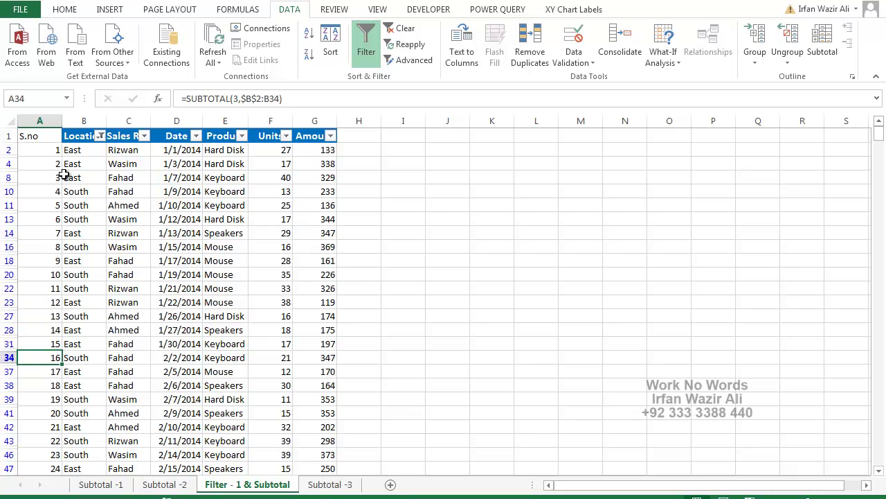
Step: Select all locations in the Location filter to show every row
{"action": "left_click", "coordinate": [101, 136]}
{"action": "left_click", "coordinate": [40, 271]}
{"action": "left_click", "coordinate": [95, 400]}
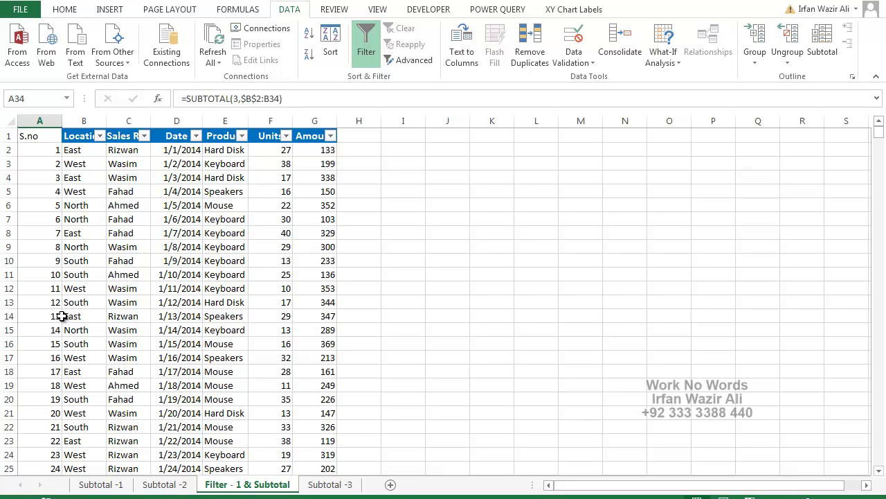
Step: Open the SUBTOTAL formula in A2 to inspect its arguments and range reference
{"action": "left_click", "coordinate": [54, 151]}
{"action": "double_click", "coordinate": [53, 151]}
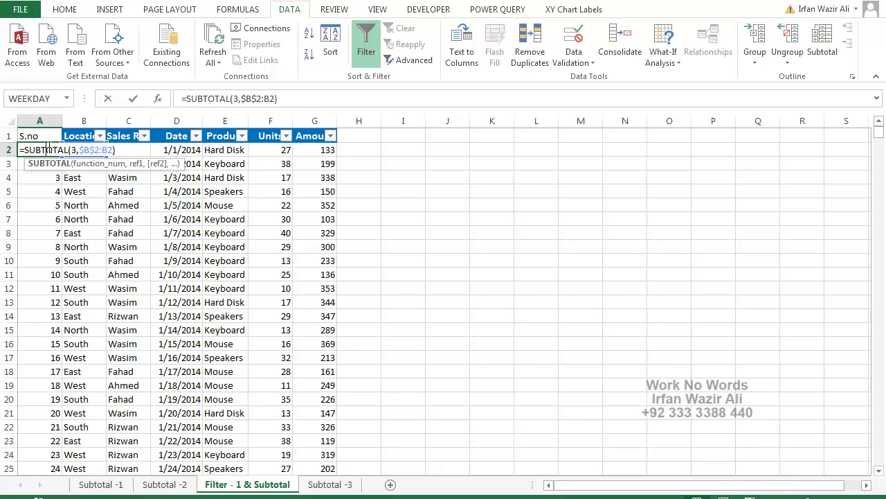